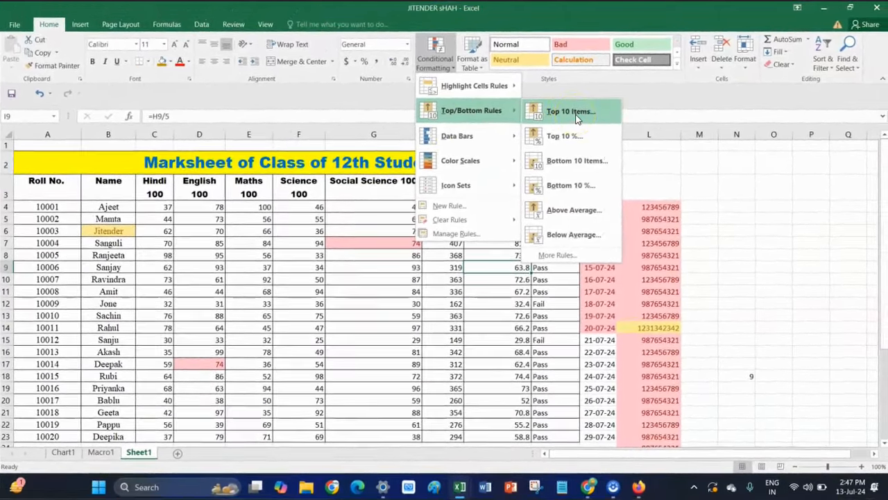
Undo the earlier edits until the column L numbers and the conditional highlights on dates and marks are removed
{"action": "left_click", "coordinate": [614, 295]}
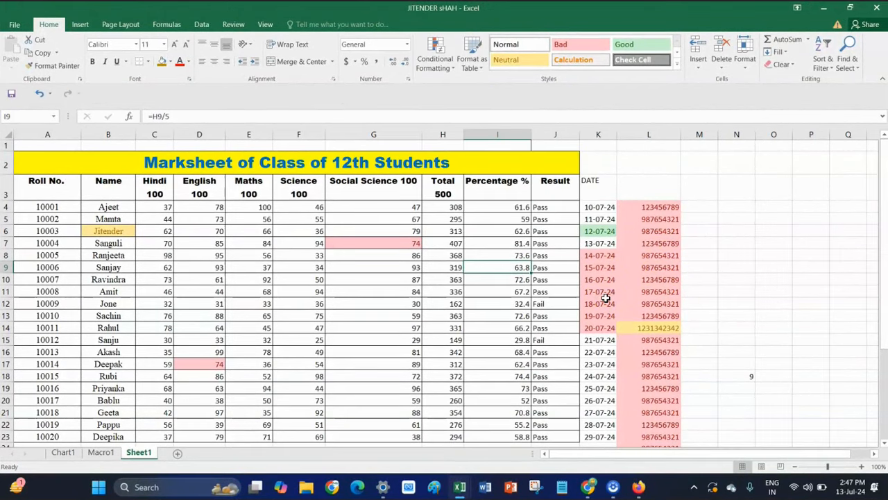
{"action": "key", "text": "ctrl+z"}
{"action": "key", "text": "ctrl+z"}
{"action": "key", "text": "ctrl+z"}
{"action": "key", "text": "ctrl+z"}
{"action": "key", "text": "ctrl+z"}
{"action": "key", "text": "ctrl+z"}
{"action": "key", "text": "ctrl+z"}
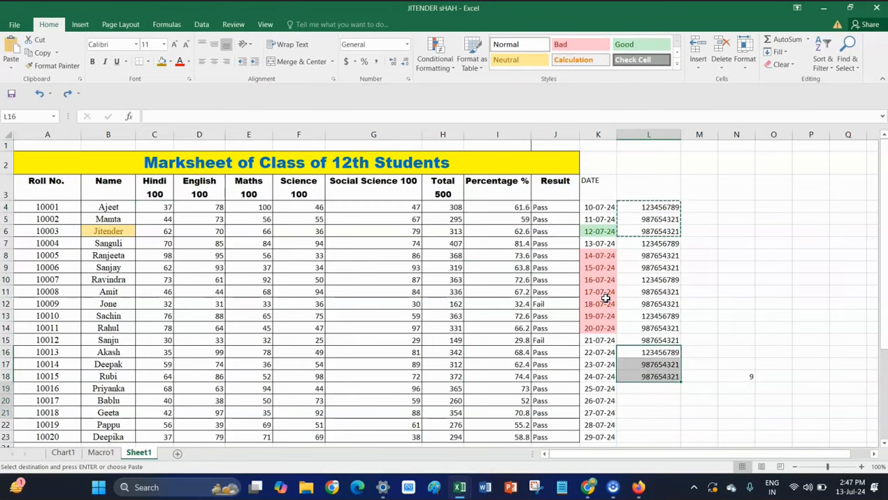
{"action": "key", "text": "ctrl+z"}
{"action": "key", "text": "ctrl+z"}
{"action": "key", "text": "ctrl+z"}
{"action": "key", "text": "ctrl+z"}
{"action": "key", "text": "ctrl+z"}
{"action": "key", "text": "ctrl+z"}
{"action": "key", "text": "ctrl+z"}
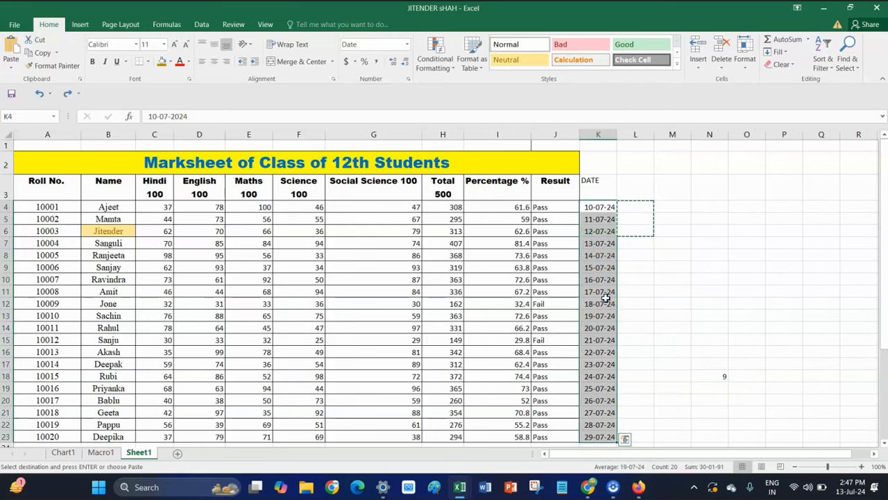
{"action": "left_click", "coordinate": [489, 266]}
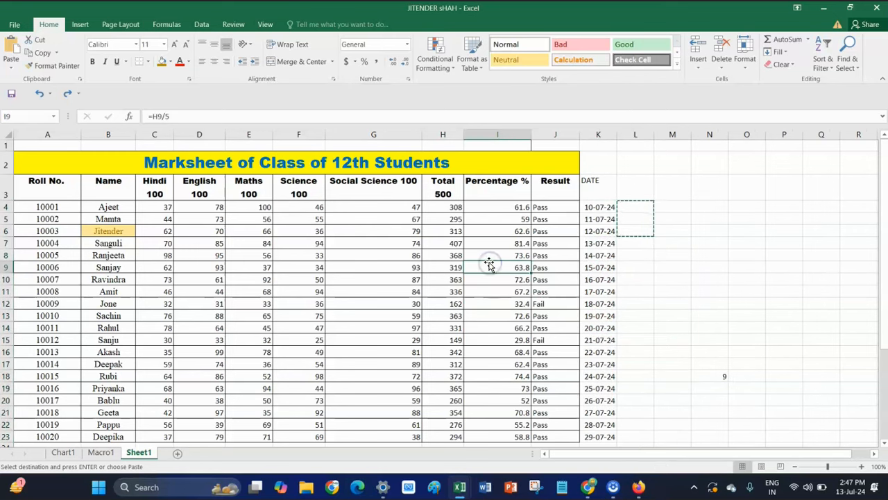
{"action": "double_click", "coordinate": [487, 262]}
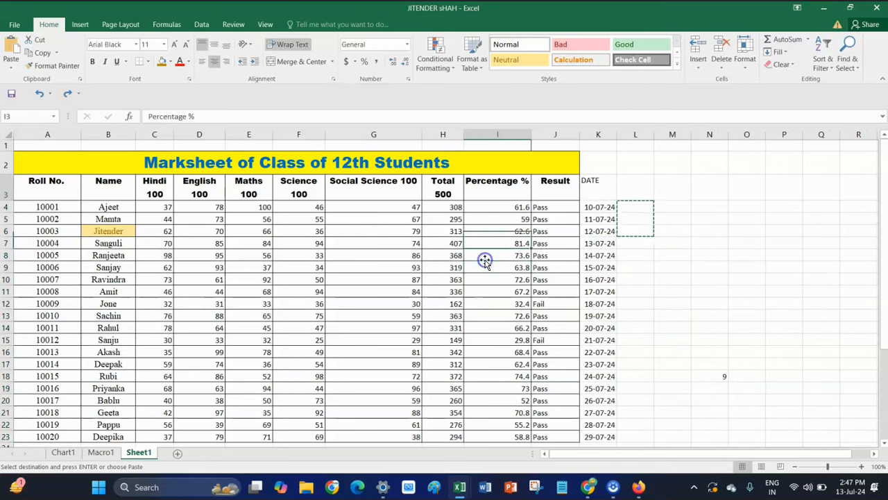
{"action": "double_click", "coordinate": [588, 327]}
Apply a Top 10 Items conditional formatting rule to cell I16 using Light Red Fill with Dark Red Text
{"action": "left_click", "coordinate": [513, 351]}
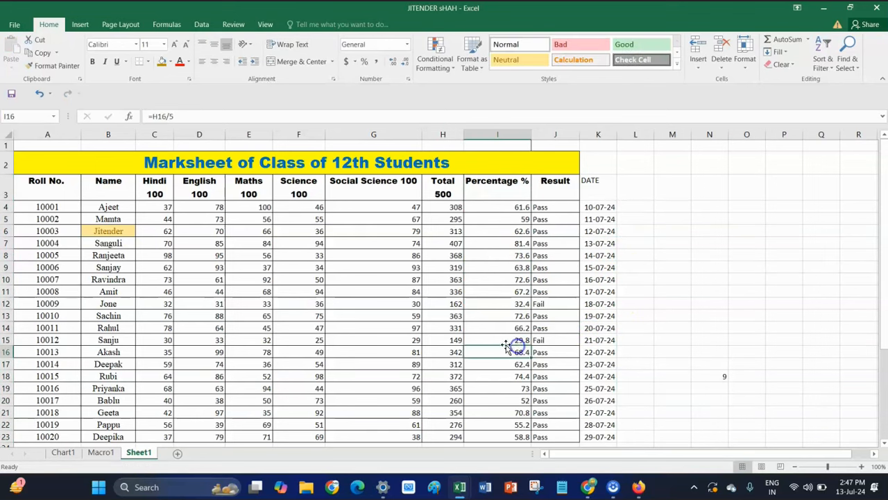
{"action": "left_click", "coordinate": [434, 55]}
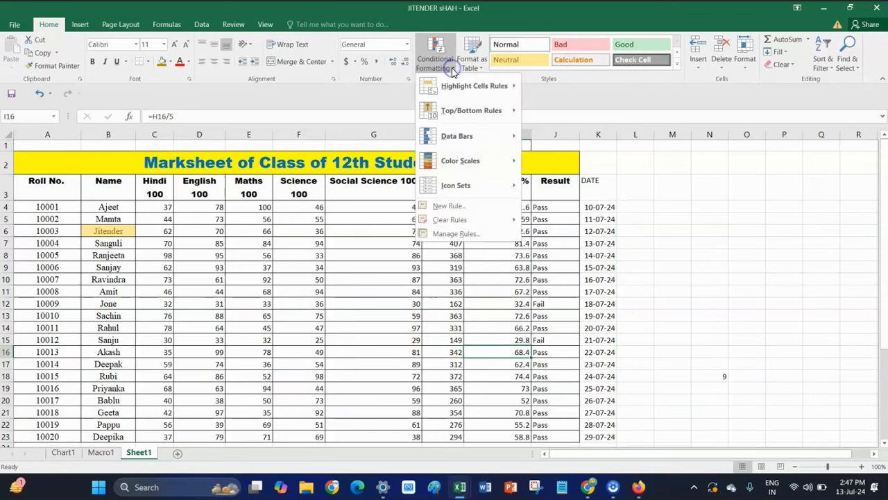
{"action": "mouse_move", "coordinate": [468, 113]}
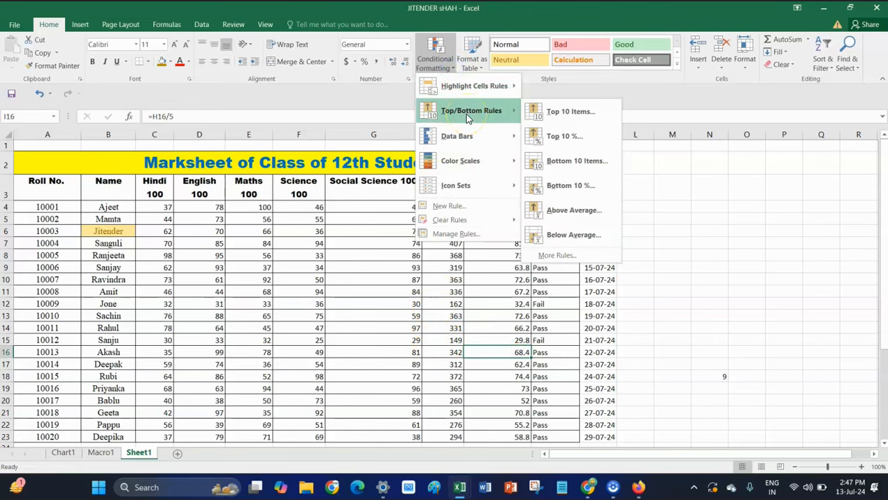
{"action": "left_click", "coordinate": [565, 113]}
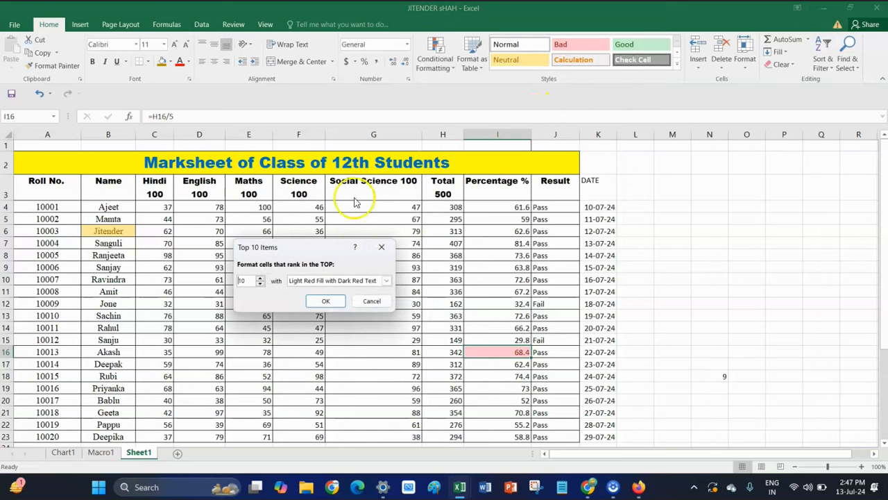
{"action": "left_click", "coordinate": [322, 301]}
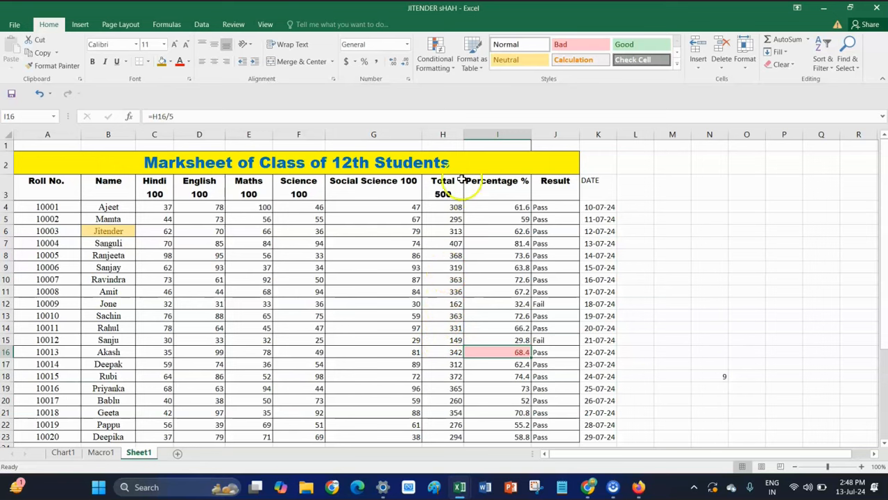
Apply a Top 10 Items conditional formatting rule with light red fill to the whole Total column (H)
{"action": "left_click", "coordinate": [447, 133]}
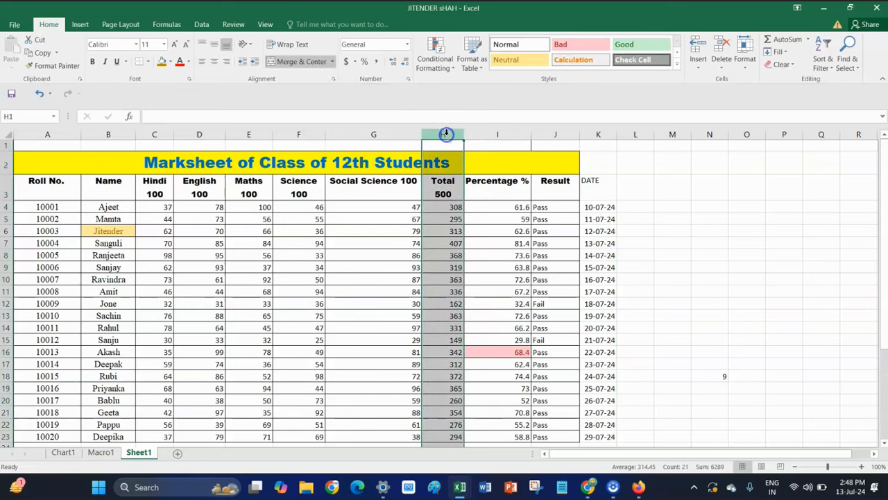
{"action": "left_click", "coordinate": [435, 54]}
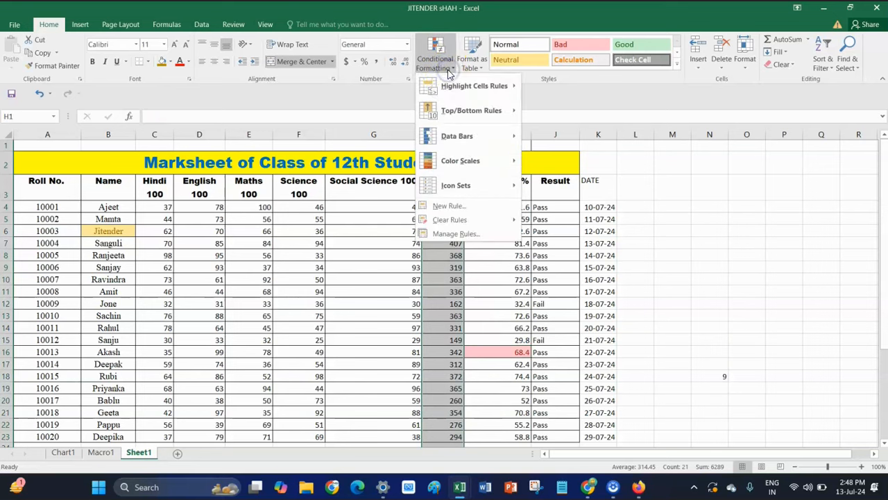
{"action": "mouse_move", "coordinate": [458, 111]}
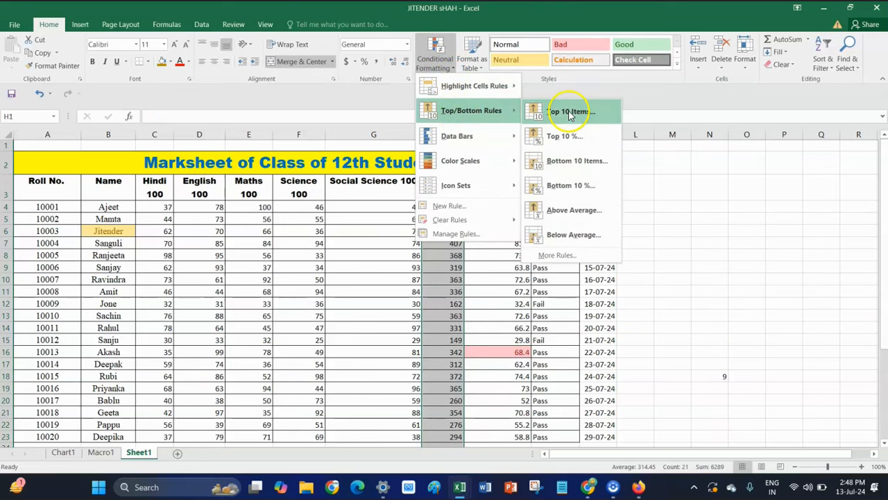
{"action": "left_click", "coordinate": [568, 113]}
{"action": "left_click", "coordinate": [329, 301]}
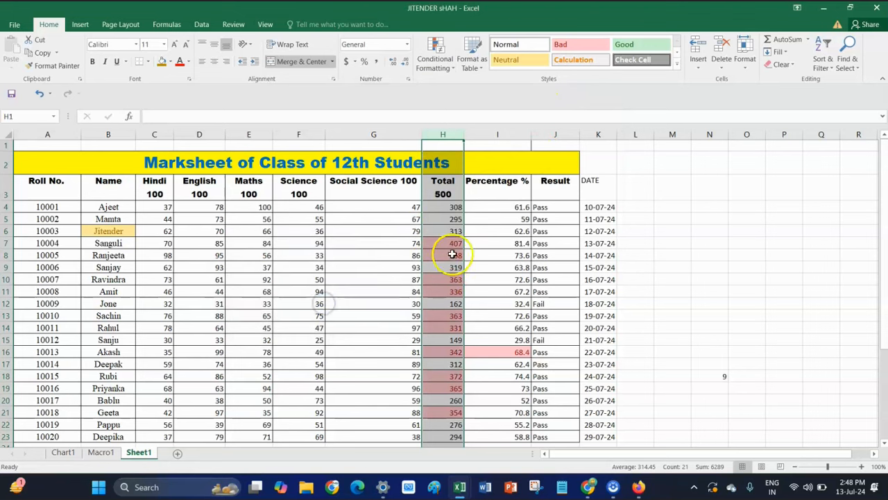
Undo the top 10 rules on the Total column and on cell I16
{"action": "left_click", "coordinate": [501, 264]}
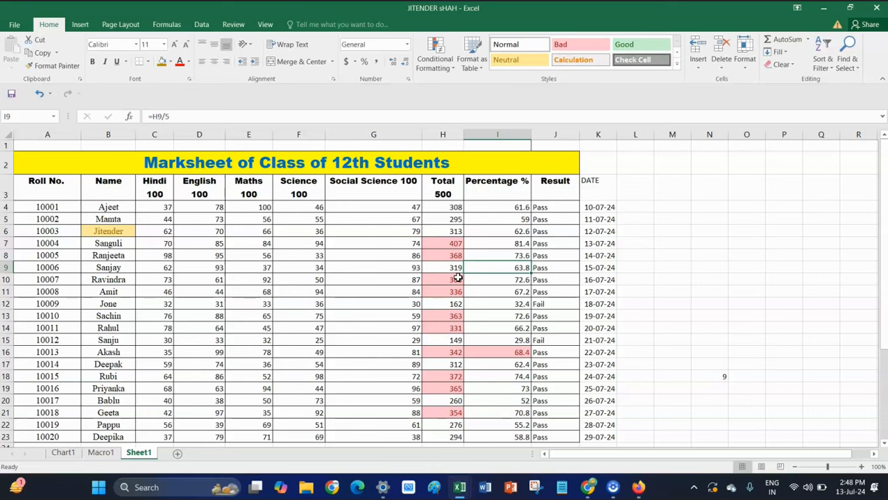
{"action": "key", "text": "ctrl+z"}
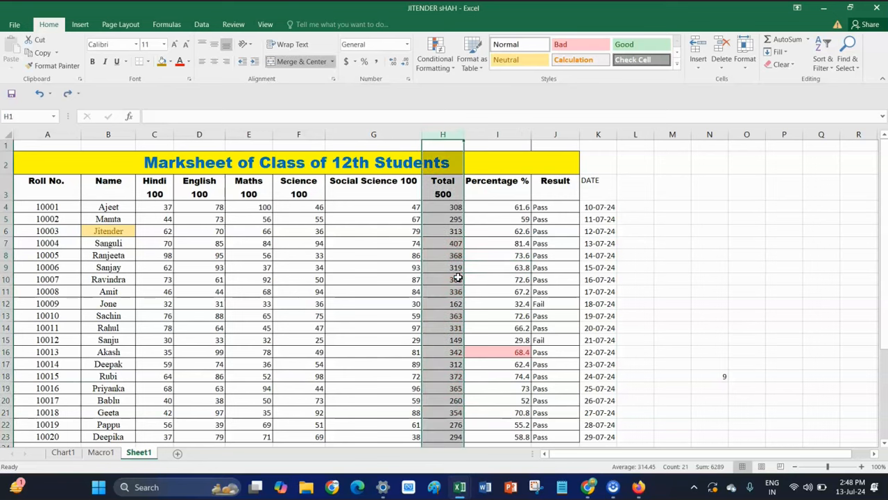
{"action": "key", "text": "ctrl+z"}
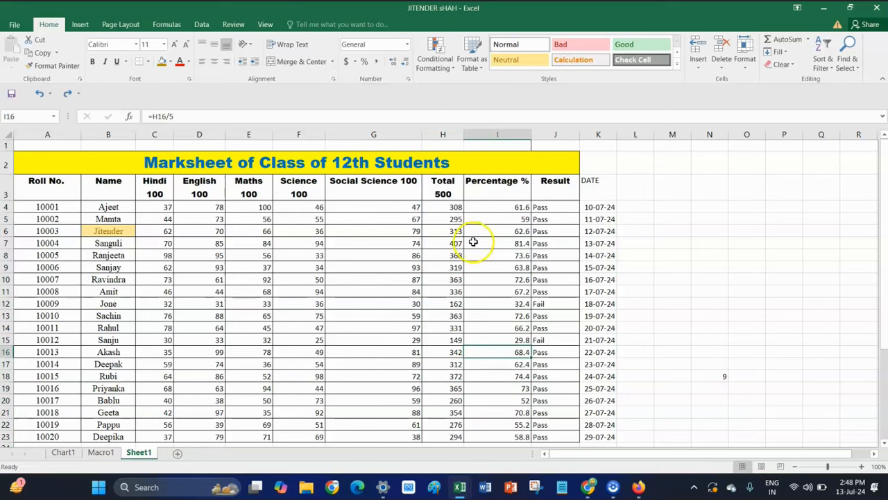
{"action": "left_click", "coordinate": [444, 134]}
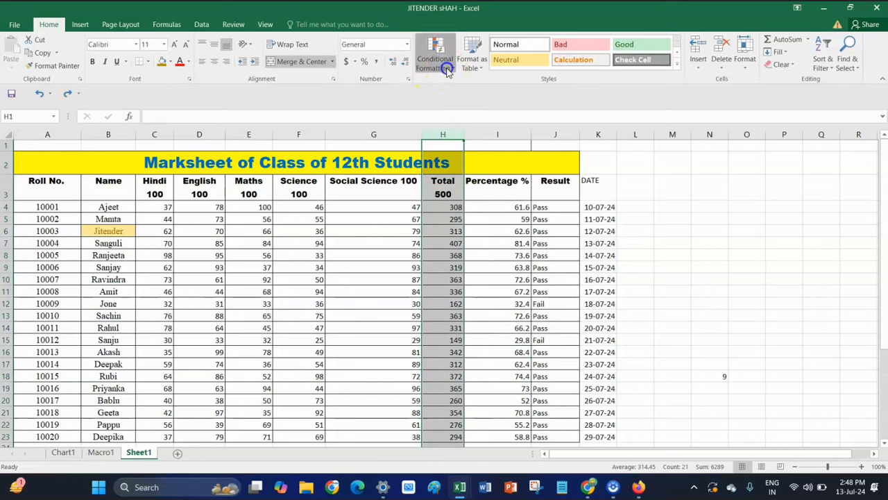
{"action": "left_click", "coordinate": [448, 73]}
{"action": "mouse_move", "coordinate": [513, 113]}
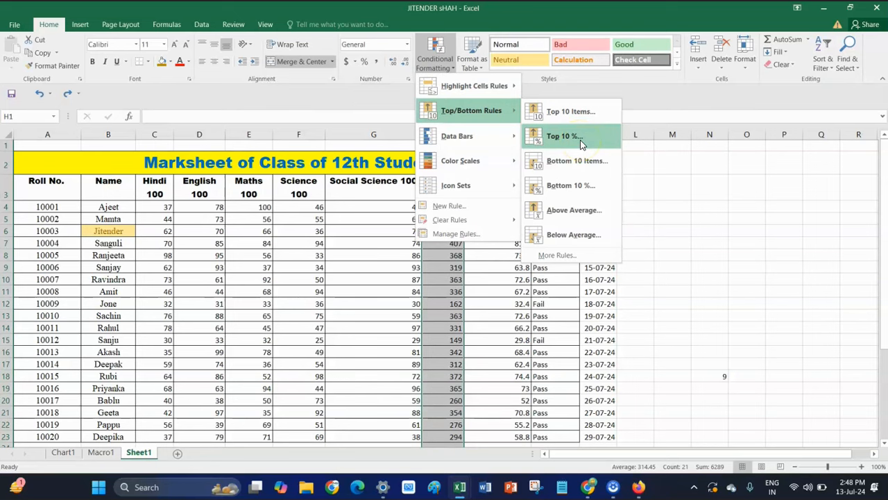
{"action": "left_click", "coordinate": [560, 312]}
{"action": "left_click", "coordinate": [560, 280]}
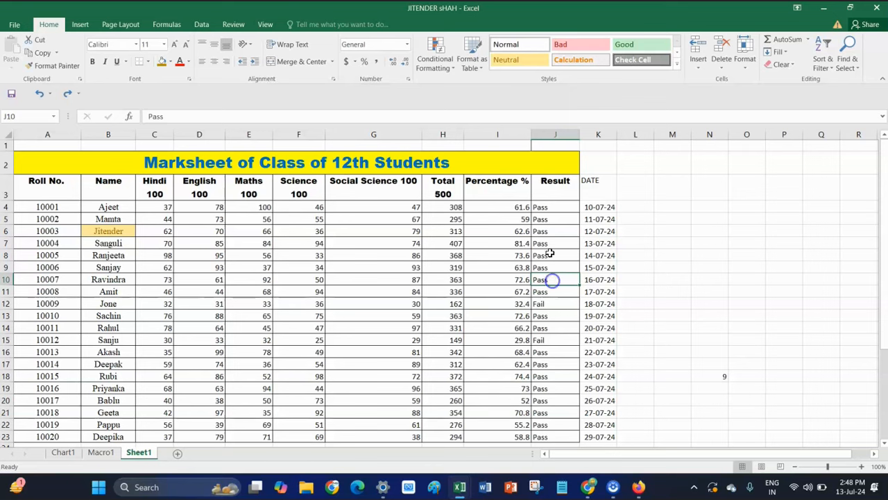
Apply a Top 10% conditional formatting rule to the Percentage column (I) using Yellow Fill with Dark Yellow Text
{"action": "left_click", "coordinate": [509, 130]}
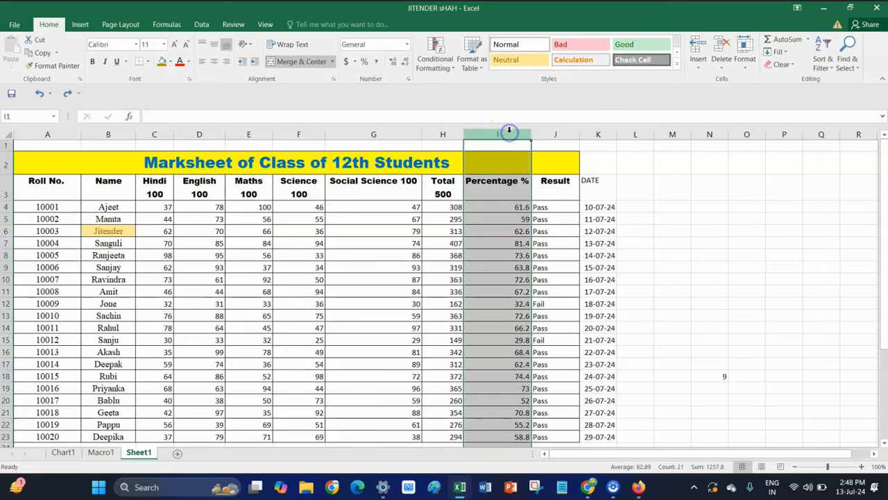
{"action": "left_click", "coordinate": [448, 59]}
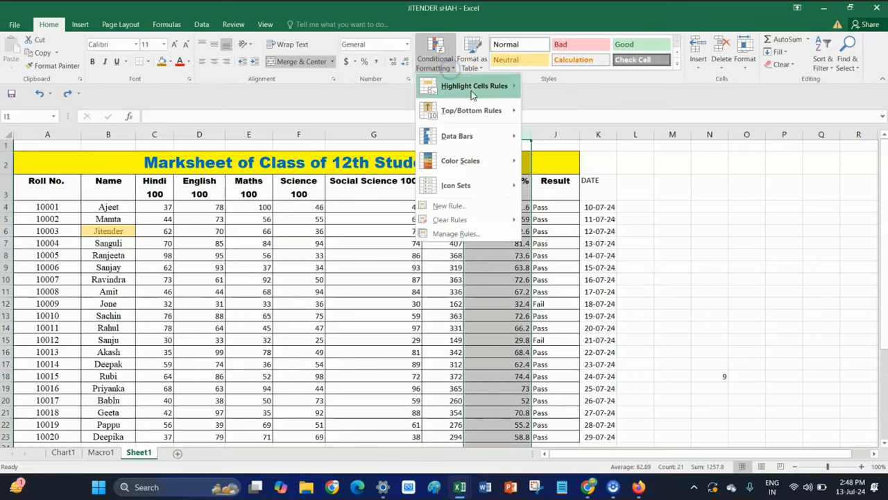
{"action": "mouse_move", "coordinate": [476, 110]}
{"action": "left_click", "coordinate": [638, 132]}
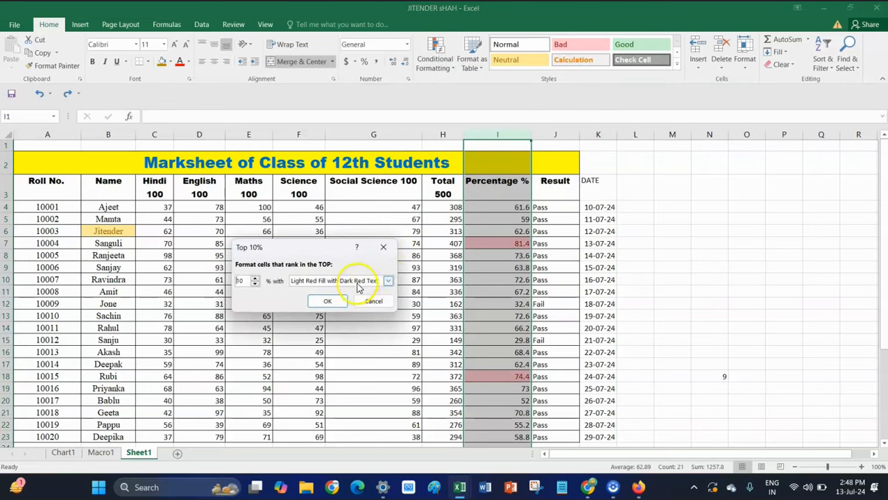
{"action": "left_click", "coordinate": [388, 280]}
{"action": "left_click", "coordinate": [351, 302]}
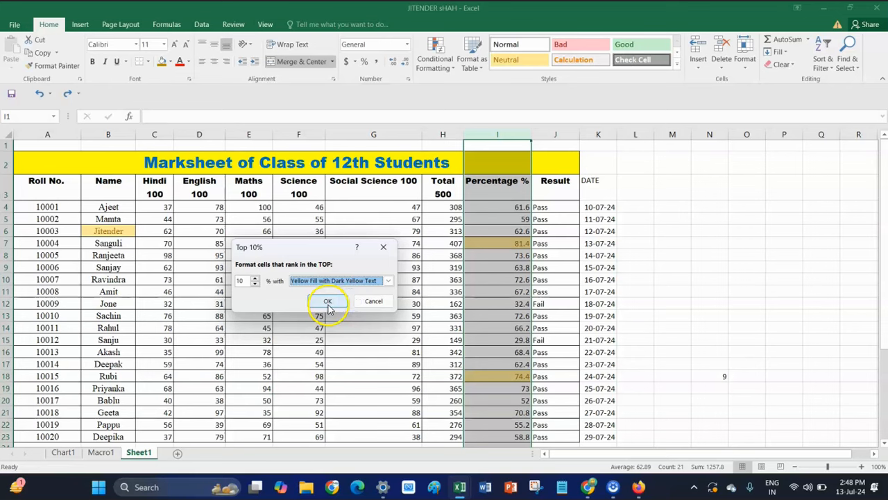
{"action": "left_click", "coordinate": [327, 304]}
{"action": "left_click", "coordinate": [608, 299]}
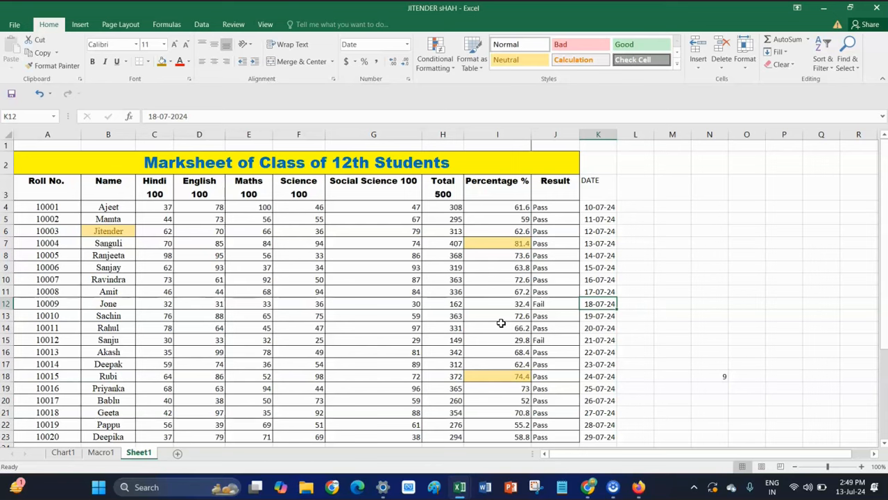
Undo the Top 10% rule on the Percentage column
{"action": "key", "text": "ctrl+z"}
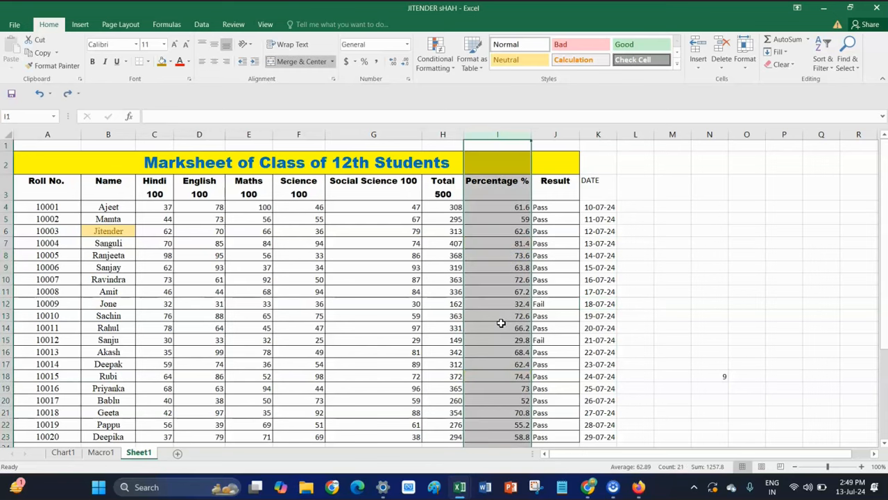
{"action": "left_click", "coordinate": [558, 254]}
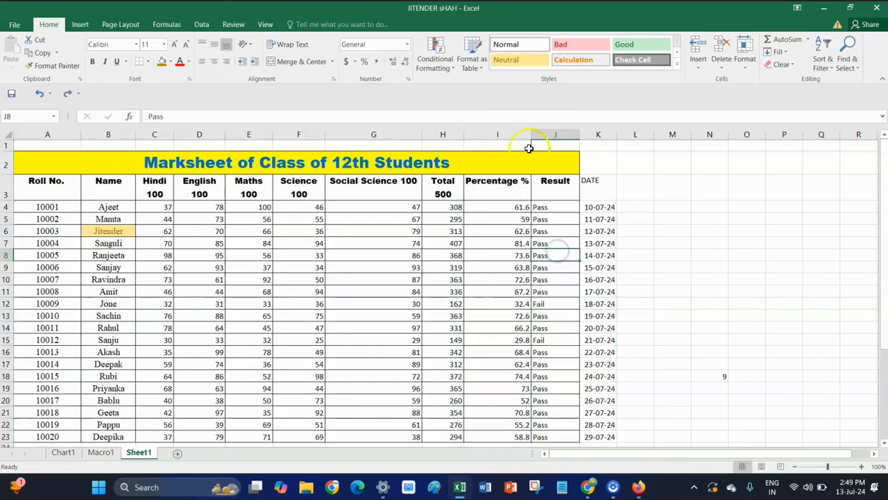
{"action": "left_click", "coordinate": [438, 61]}
{"action": "left_click", "coordinate": [481, 111]}
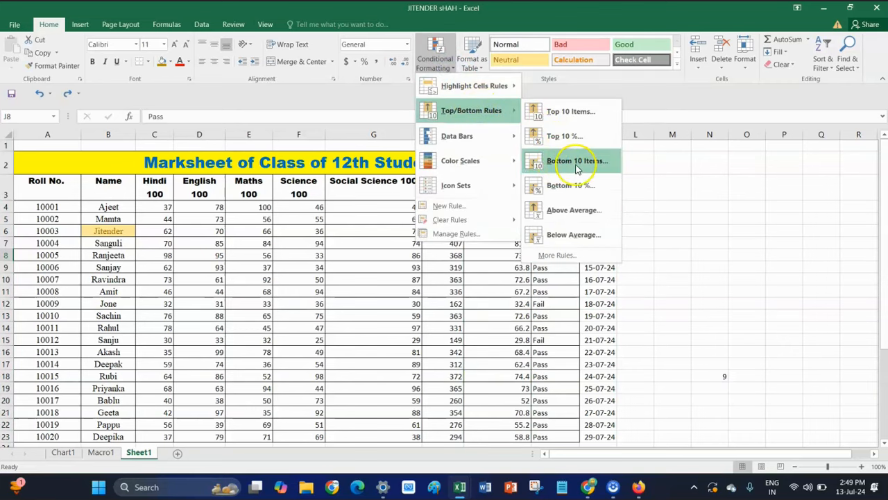
{"action": "left_click", "coordinate": [637, 177]}
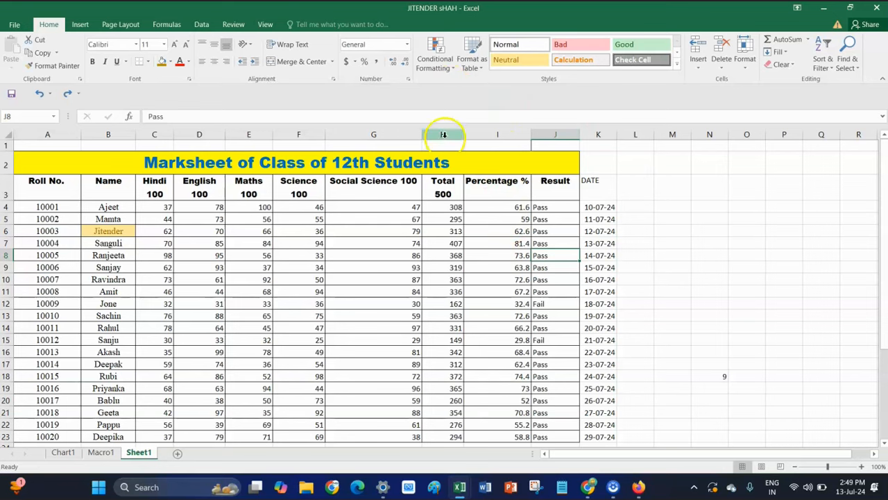
Apply a Bottom 10 Items conditional formatting rule with light red fill to the whole Total column (H) and review the rows
{"action": "left_click", "coordinate": [444, 134]}
{"action": "left_click", "coordinate": [447, 72]}
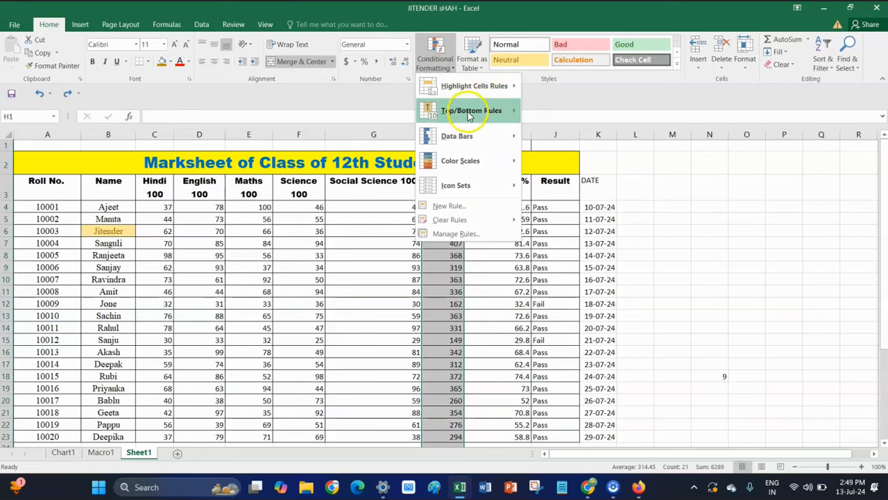
{"action": "mouse_move", "coordinate": [486, 111]}
{"action": "left_click", "coordinate": [580, 170]}
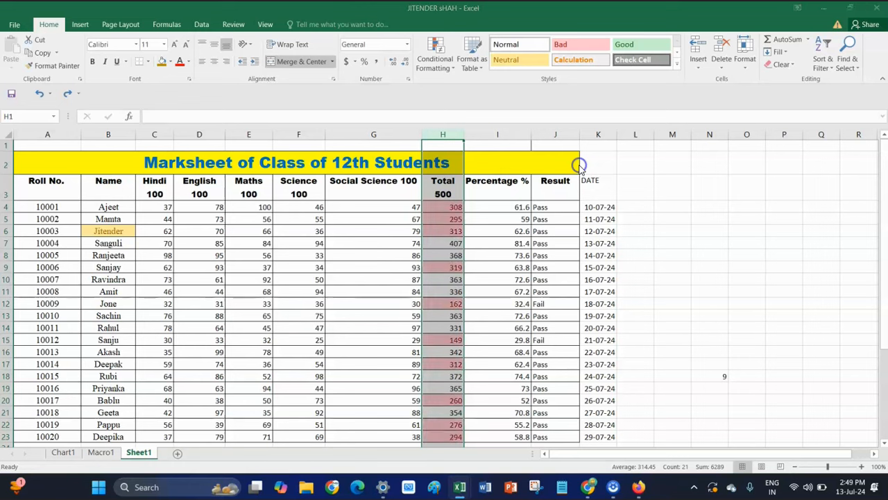
{"action": "left_click", "coordinate": [325, 302]}
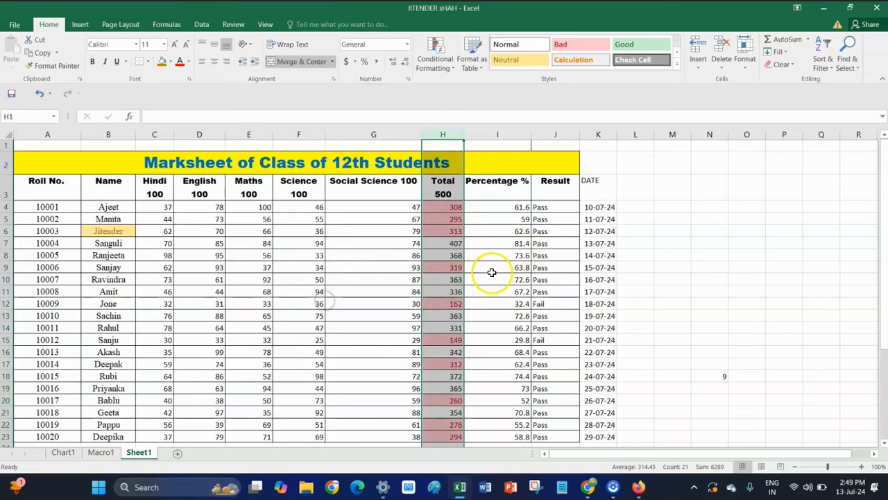
{"action": "left_click", "coordinate": [493, 269]}
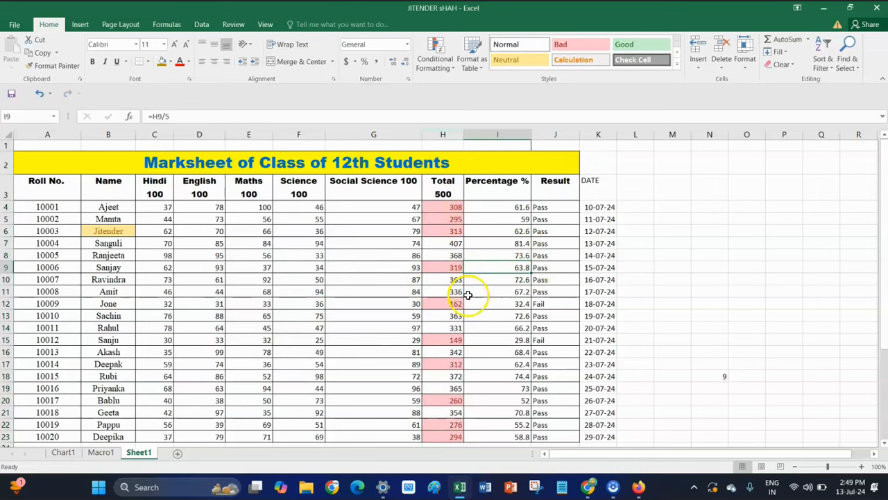
{"action": "scroll", "coordinate": [470, 285], "scroll_direction": "down", "scroll_amount": 2}
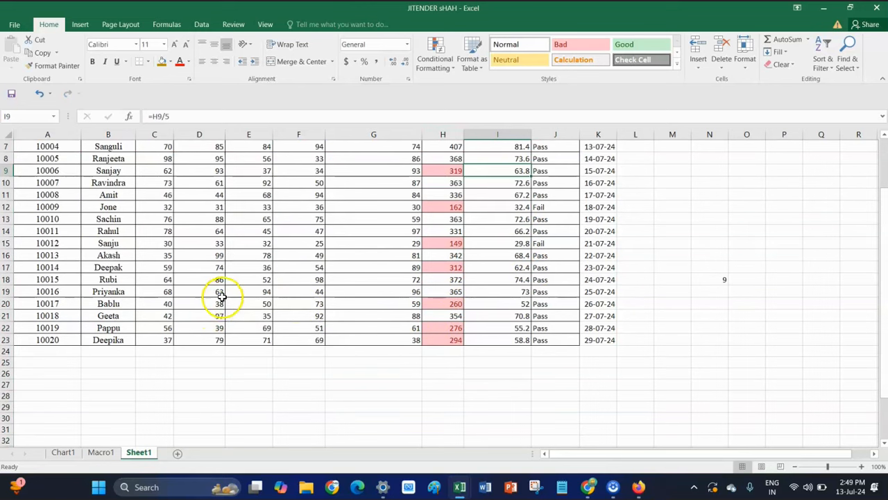
{"action": "scroll", "coordinate": [435, 354], "scroll_direction": "up", "scroll_amount": 2}
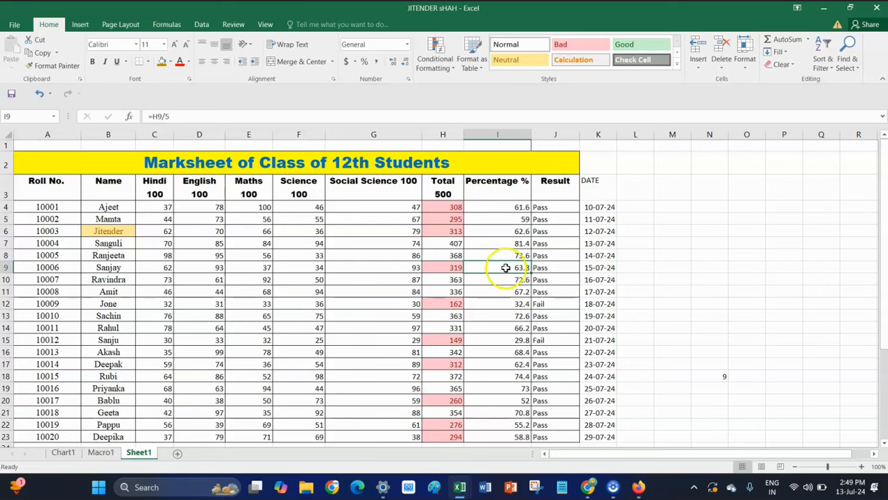
Undo the Bottom 10 Items rule on the Total column and look over the Top/Bottom rule options
{"action": "key", "text": "ctrl+z"}
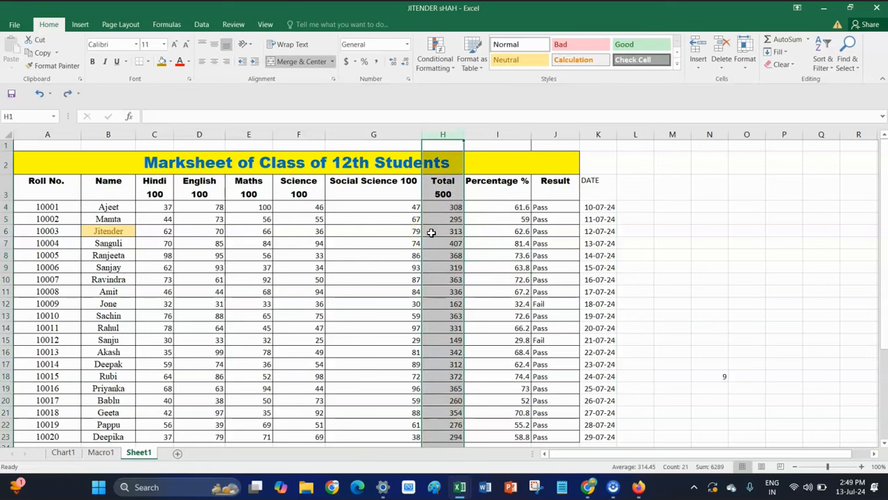
{"action": "left_click", "coordinate": [446, 73]}
{"action": "mouse_move", "coordinate": [475, 114]}
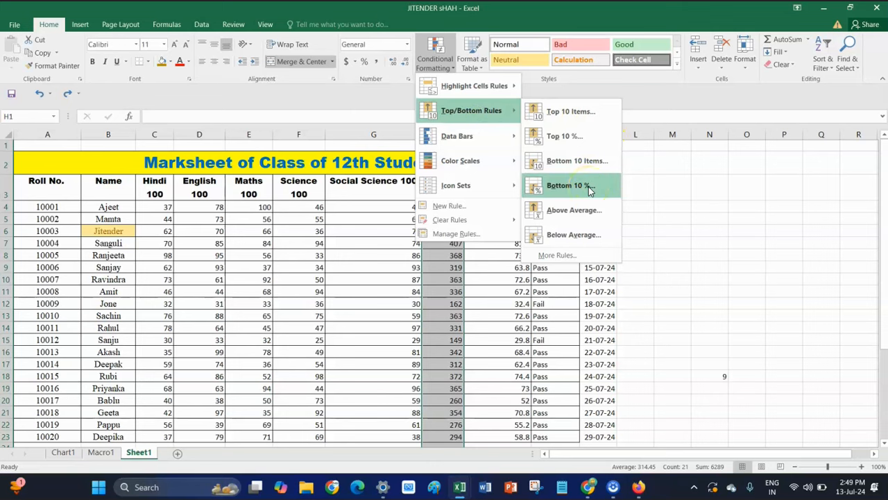
{"action": "left_click", "coordinate": [726, 271]}
Apply a Bottom 10% conditional formatting rule with light red fill to the whole Percentage column (I)
{"action": "left_click", "coordinate": [520, 136]}
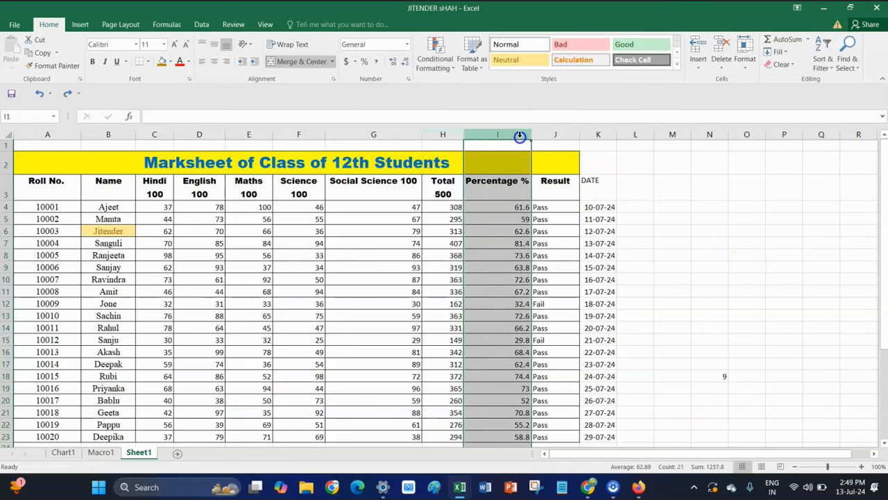
{"action": "left_click", "coordinate": [447, 69]}
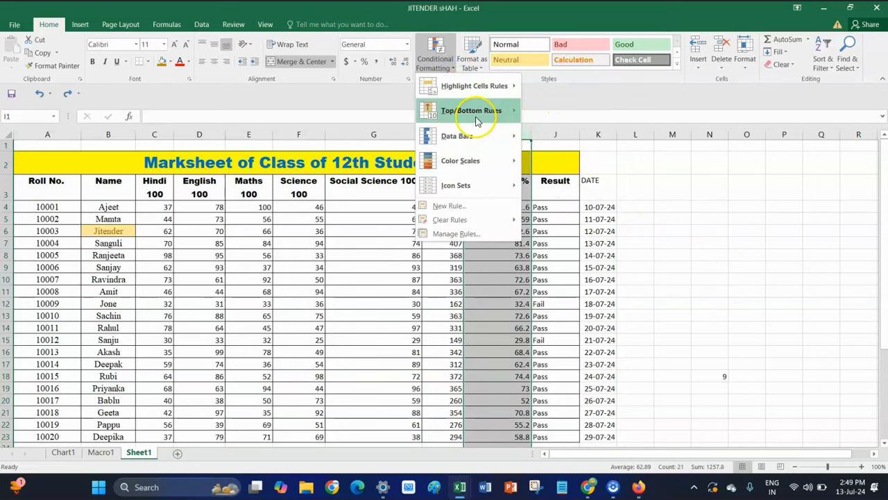
{"action": "mouse_move", "coordinate": [476, 122]}
{"action": "left_click", "coordinate": [578, 185]}
{"action": "key", "text": "Return"}
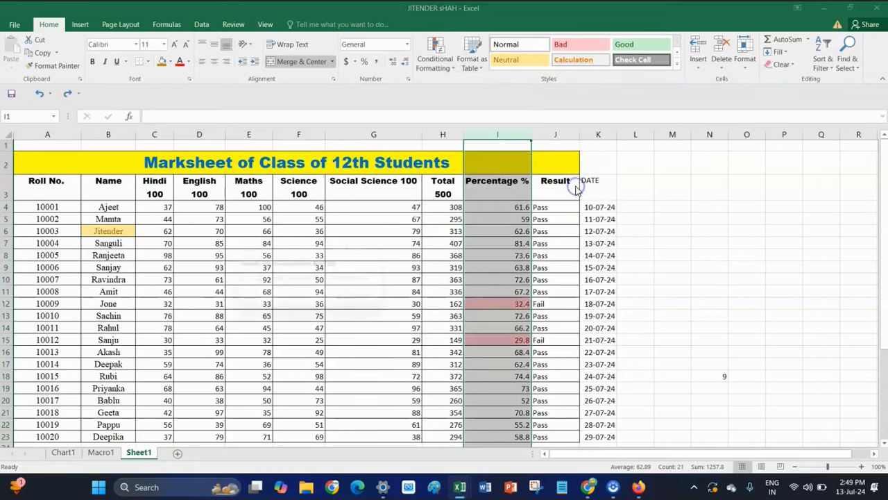
{"action": "left_click", "coordinate": [338, 302]}
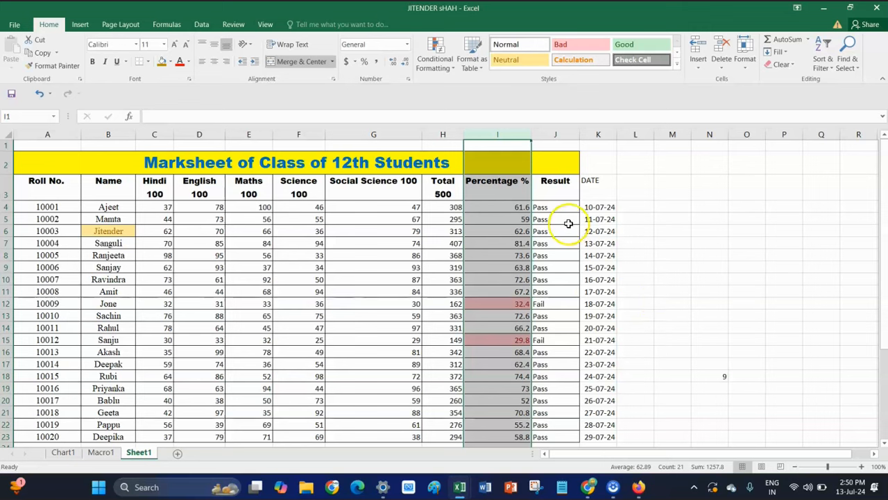
{"action": "left_click", "coordinate": [569, 224]}
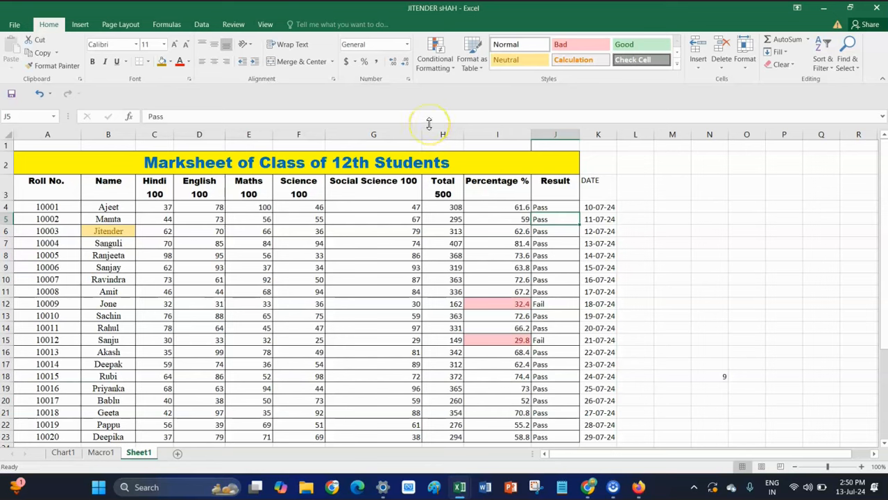
Undo the Bottom 10% rule on the Percentage column and view the available Top/Bottom rules, including Above Average
{"action": "left_click", "coordinate": [497, 134]}
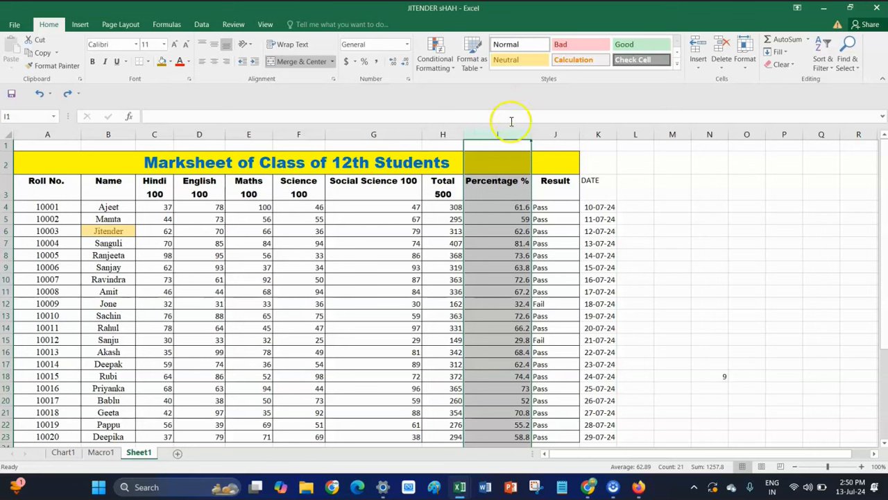
{"action": "left_click", "coordinate": [572, 257]}
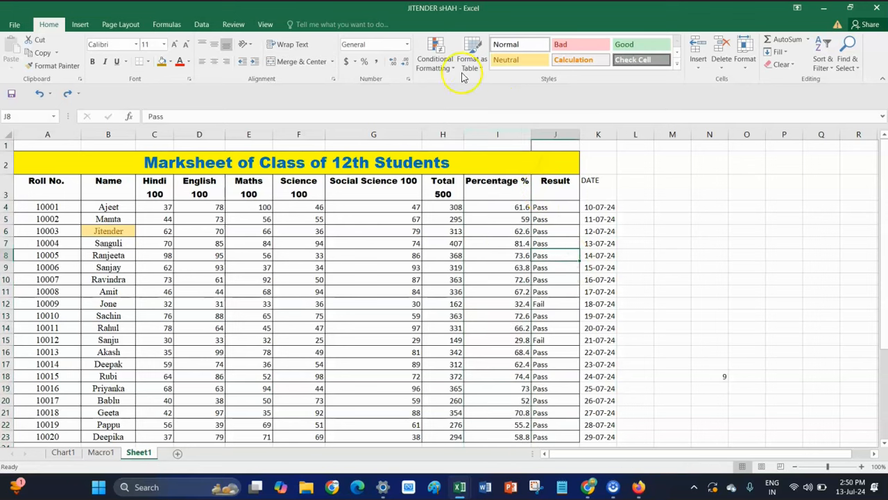
{"action": "left_click", "coordinate": [434, 59]}
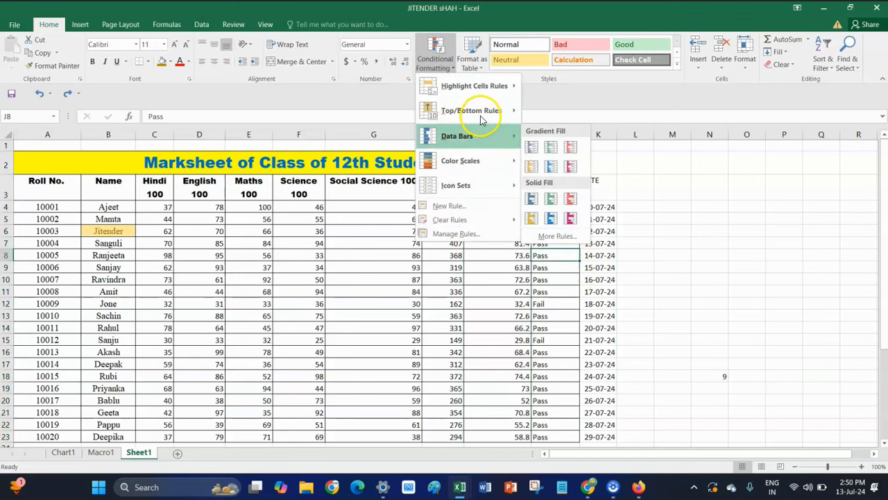
{"action": "mouse_move", "coordinate": [479, 113]}
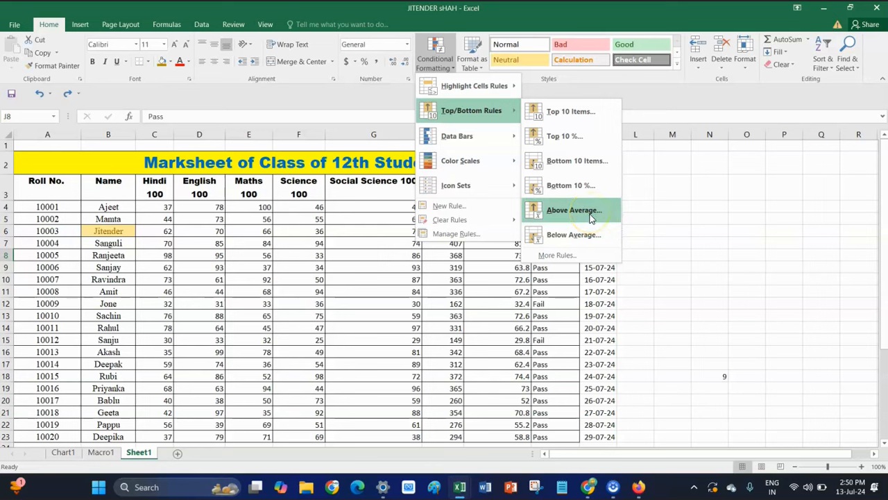
{"action": "left_click", "coordinate": [673, 223]}
Add the header AVERAGE in L3 and enter the formula =AVERAGE(H4,5) in L4
{"action": "left_click", "coordinate": [640, 191]}
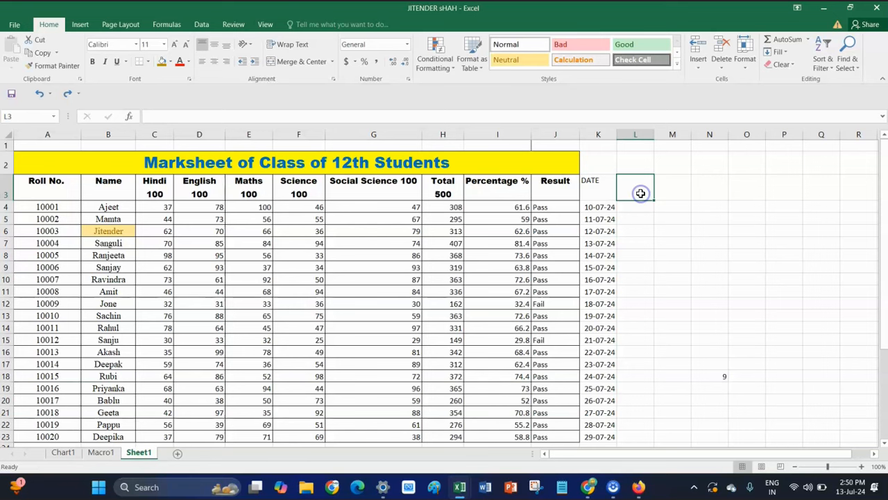
{"action": "type", "text": "AVERAGE"}
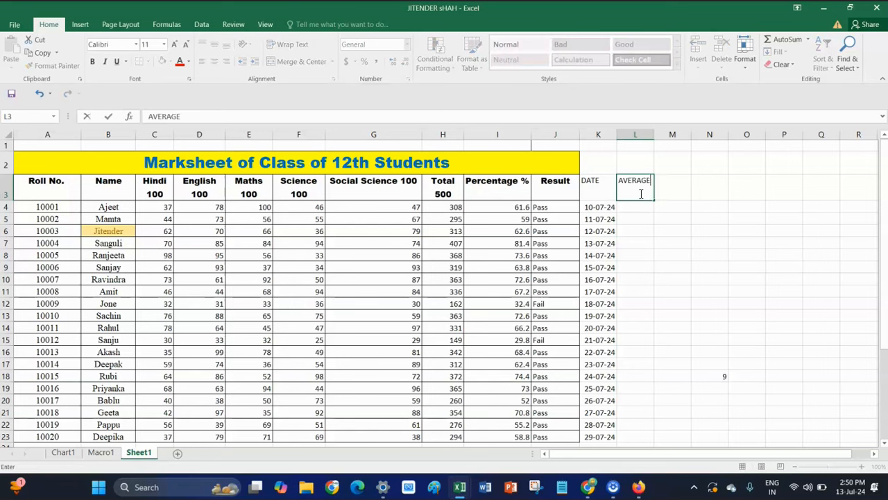
{"action": "left_click", "coordinate": [638, 207]}
{"action": "left_click", "coordinate": [807, 41]}
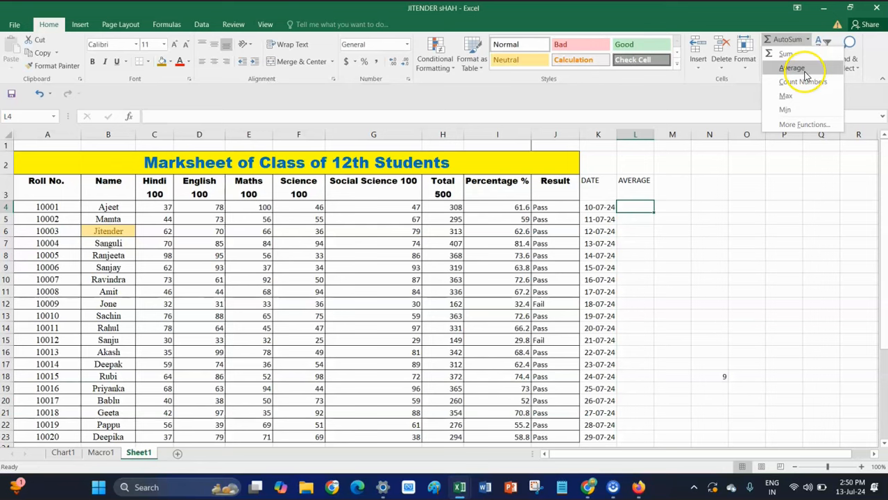
{"action": "left_click", "coordinate": [793, 68]}
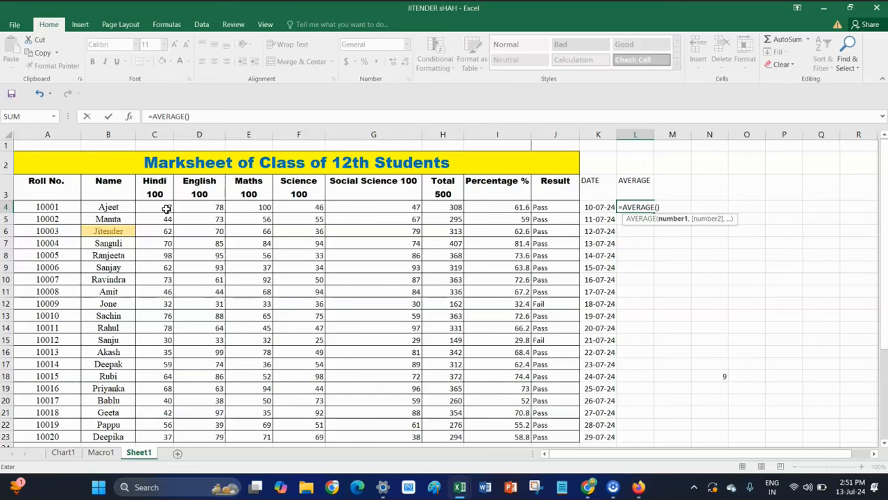
{"action": "left_click", "coordinate": [451, 207]}
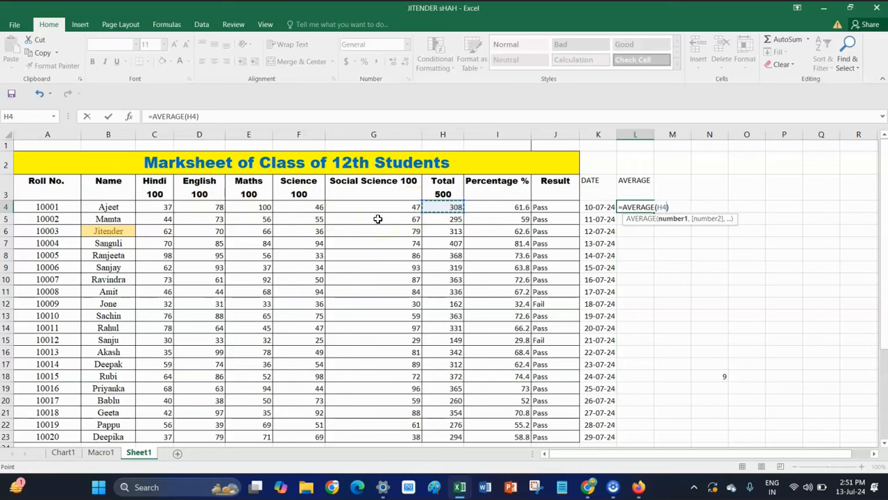
{"action": "type", "text": "5"}
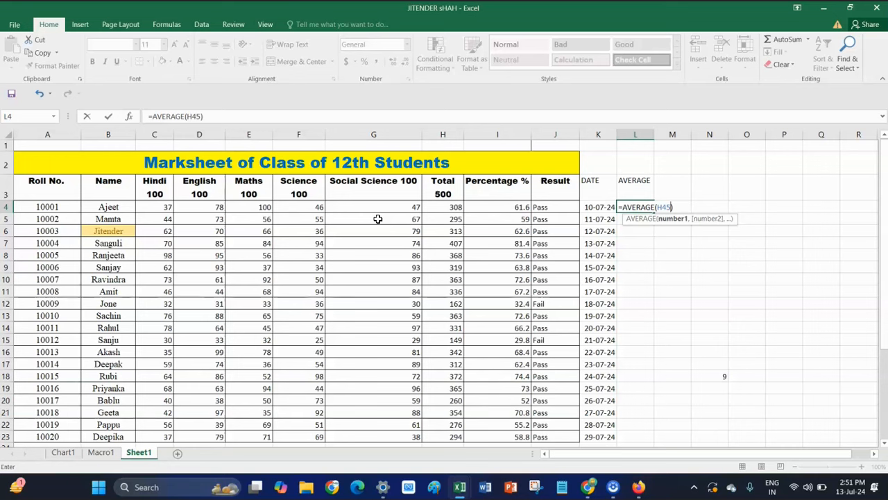
{"action": "key", "text": "BackSpace"}
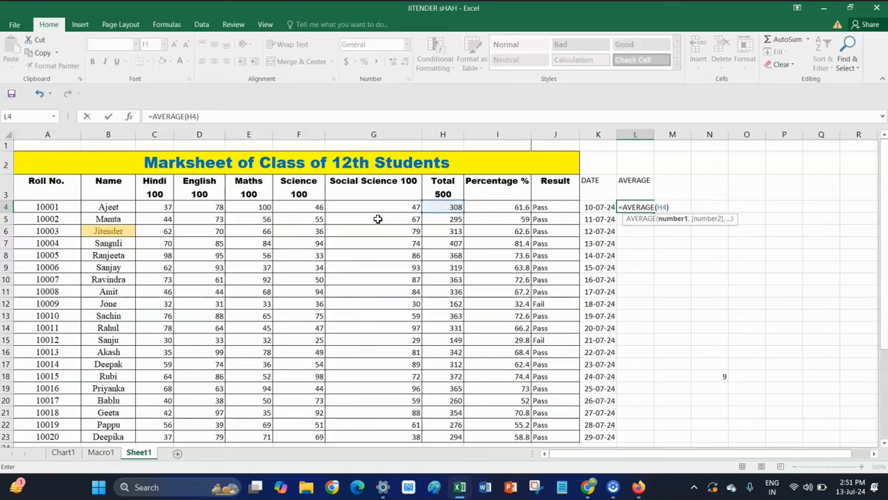
{"action": "type", "text": ",5"}
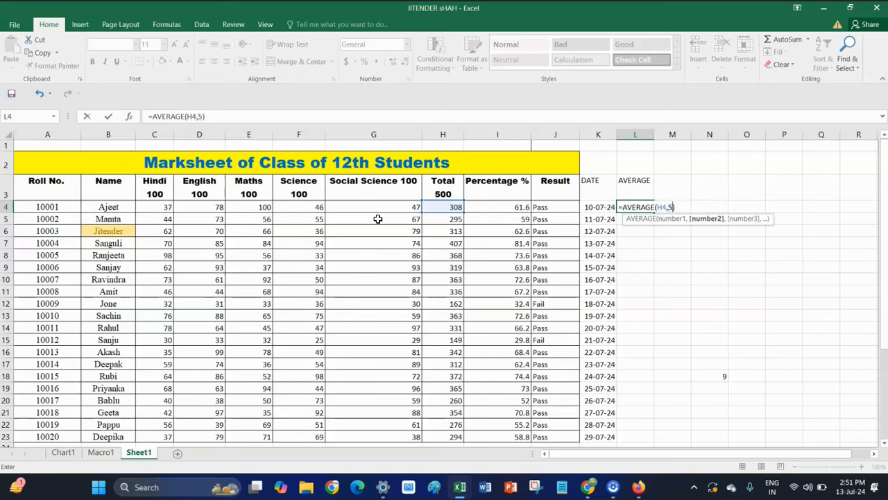
{"action": "key", "text": "Return"}
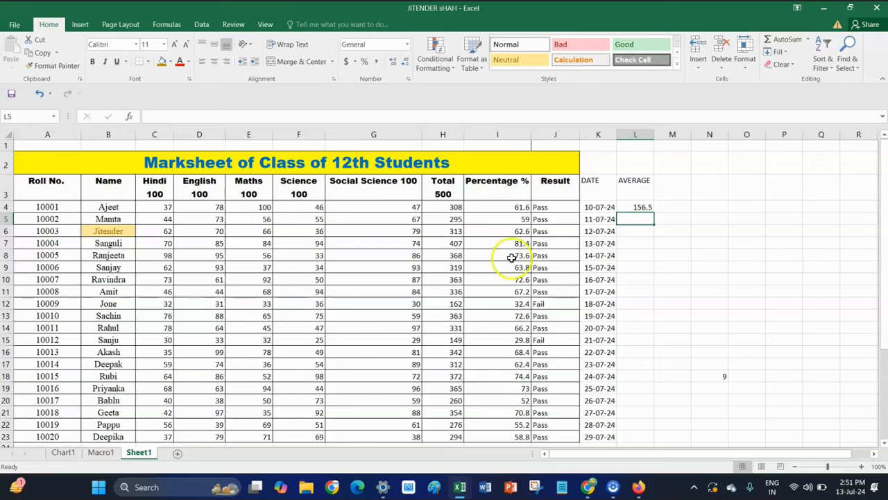
Fill the average formula from L4 down to L23 for all the students
{"action": "left_click", "coordinate": [640, 207]}
{"action": "left_click_drag", "start_coordinate": [655, 214], "coordinate": [656, 442]}
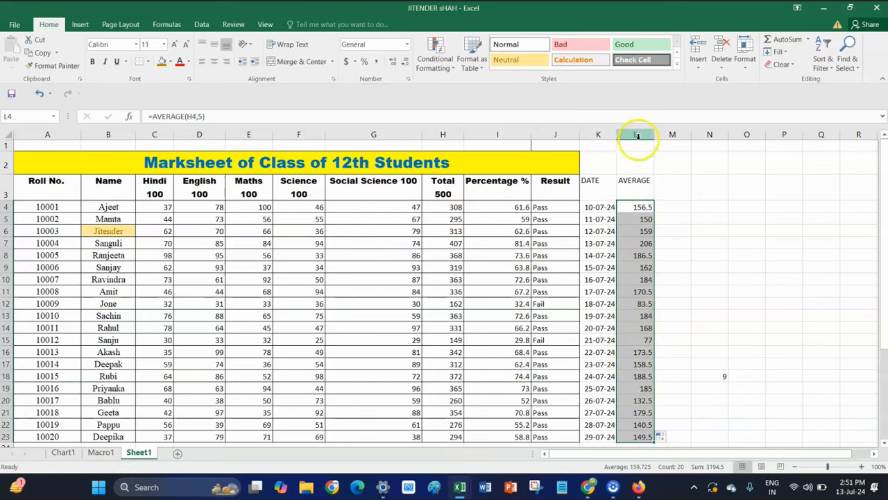
{"action": "left_click", "coordinate": [635, 184]}
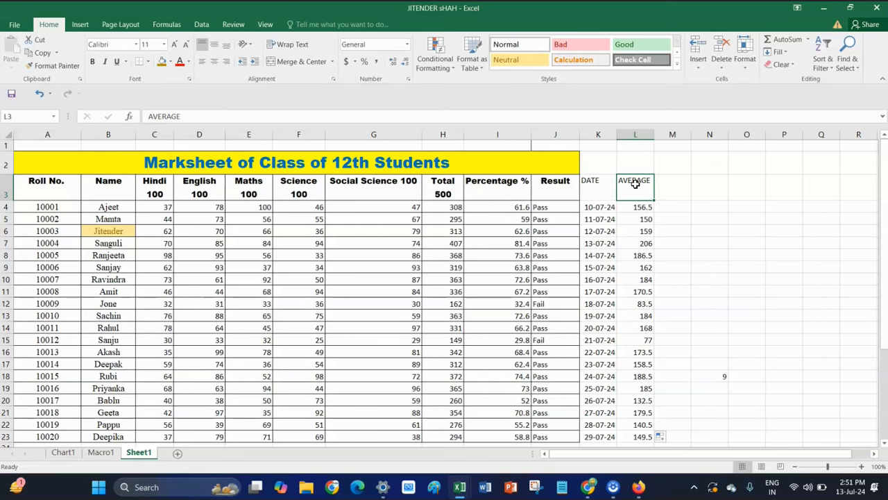
Apply an Above Average conditional formatting rule to the AVERAGE column (L) using Green Fill with Dark Green Text
{"action": "left_click", "coordinate": [636, 133]}
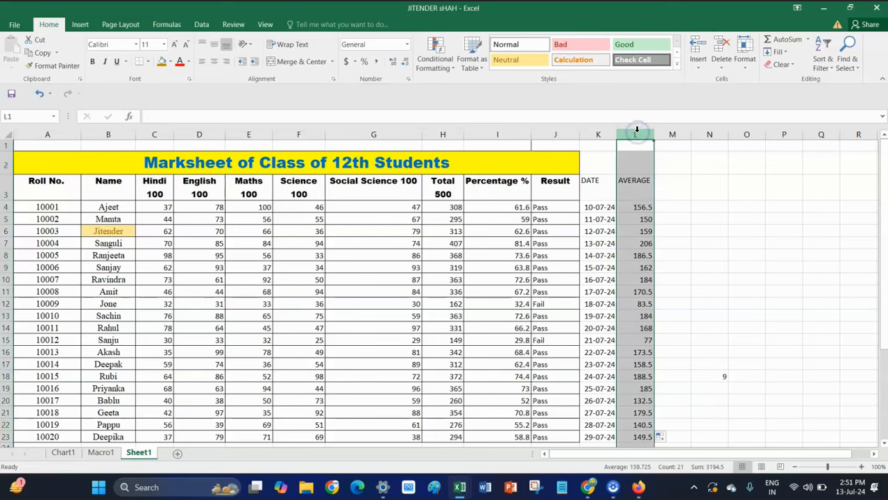
{"action": "left_click", "coordinate": [440, 64]}
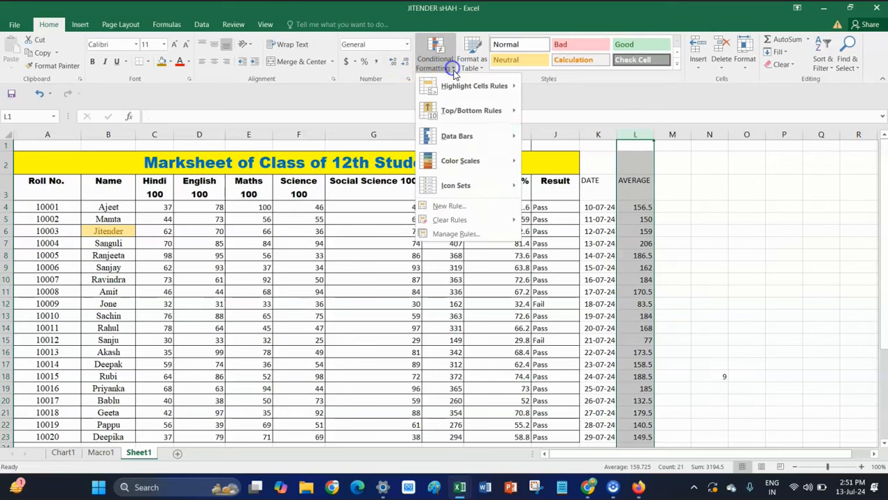
{"action": "mouse_move", "coordinate": [479, 111]}
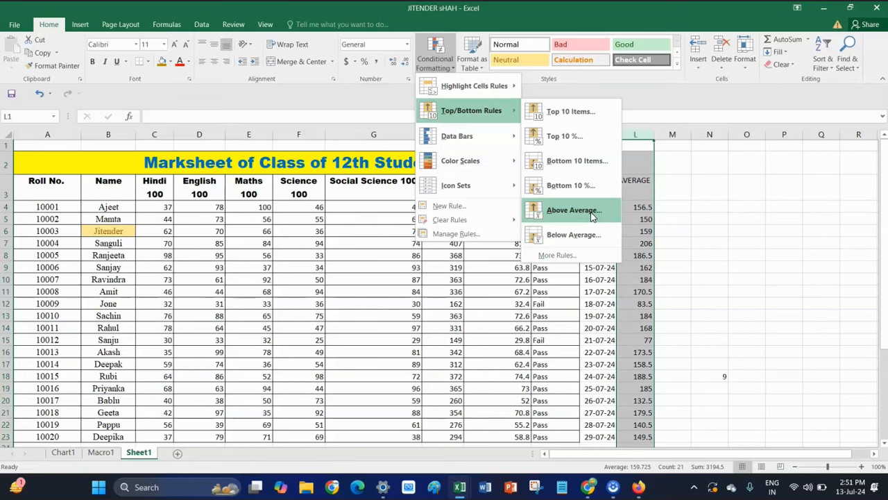
{"action": "left_click", "coordinate": [591, 216]}
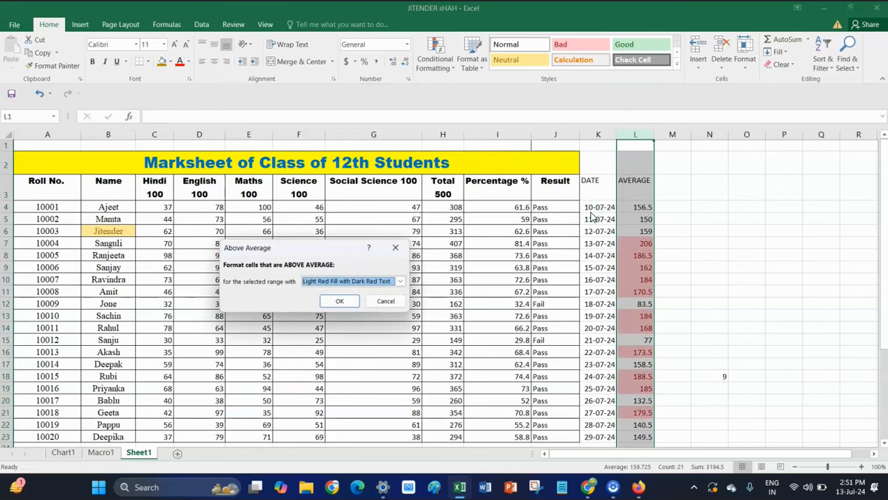
{"action": "left_click", "coordinate": [379, 286]}
{"action": "left_click", "coordinate": [363, 310]}
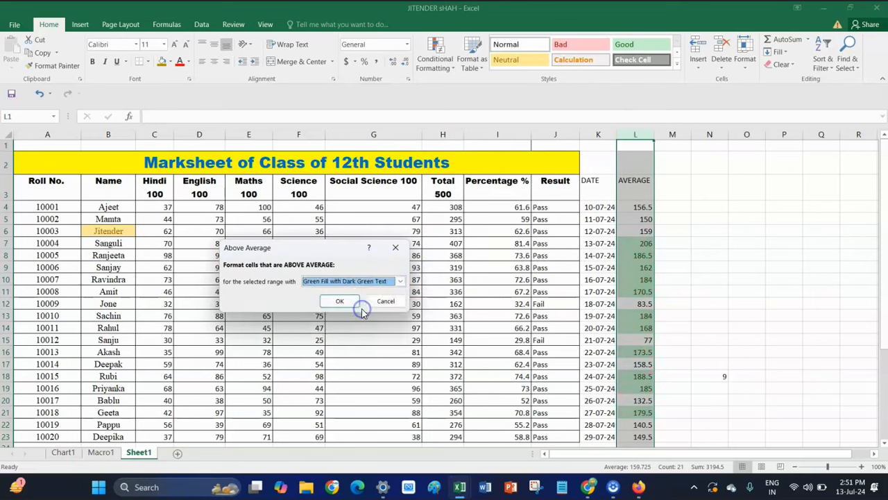
{"action": "left_click", "coordinate": [339, 300]}
{"action": "left_click", "coordinate": [656, 317]}
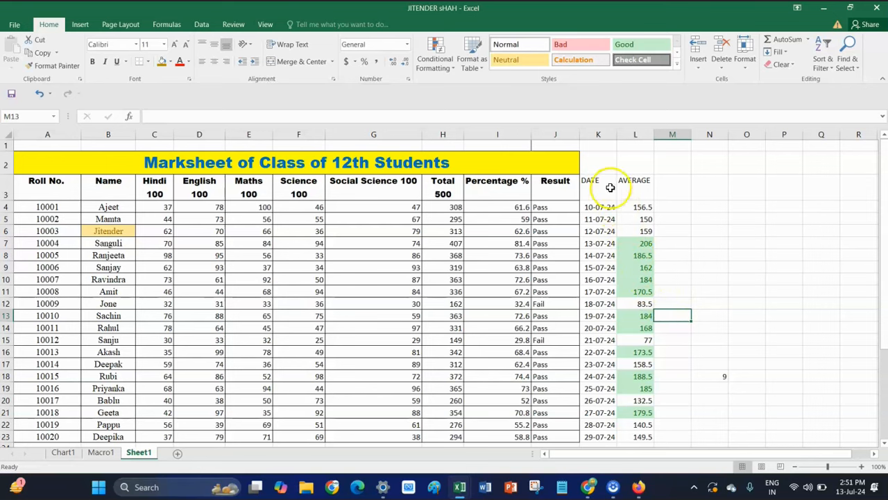
Add all borders to the DATE and AVERAGE columns across the range K2:L23
{"action": "left_click_drag", "start_coordinate": [594, 163], "coordinate": [639, 430]}
{"action": "left_click", "coordinate": [147, 61]}
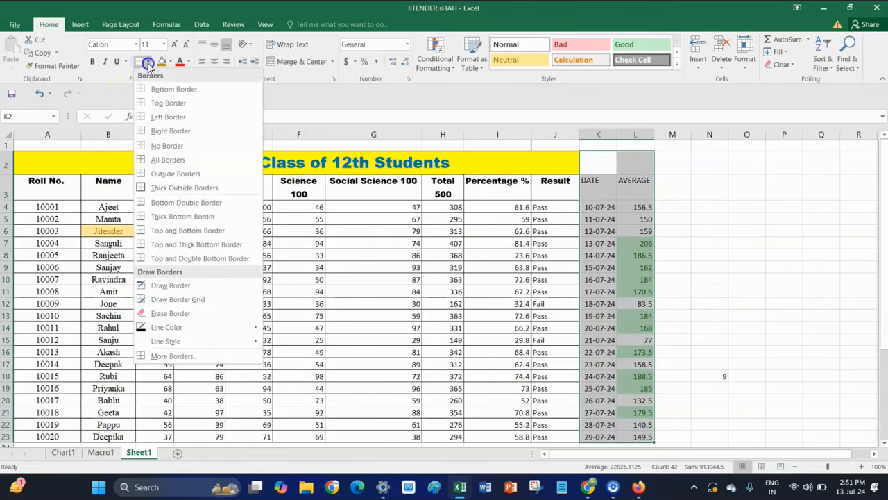
{"action": "left_click", "coordinate": [167, 158]}
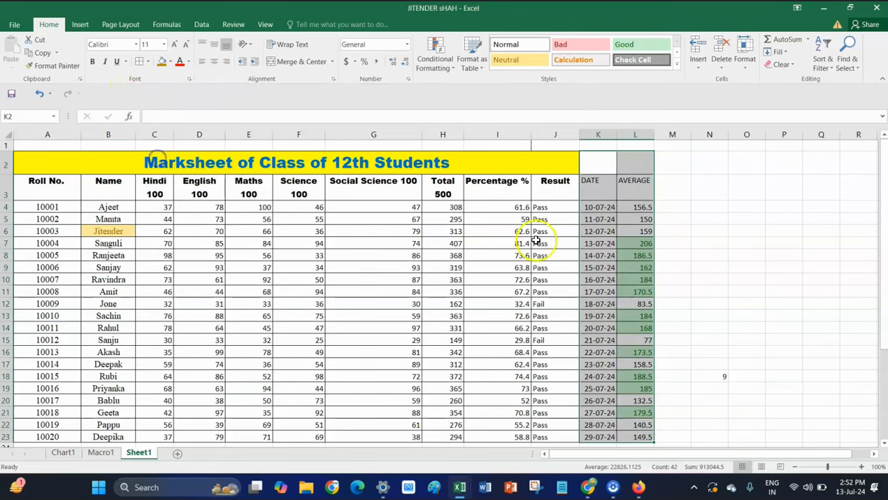
{"action": "left_click", "coordinate": [658, 269]}
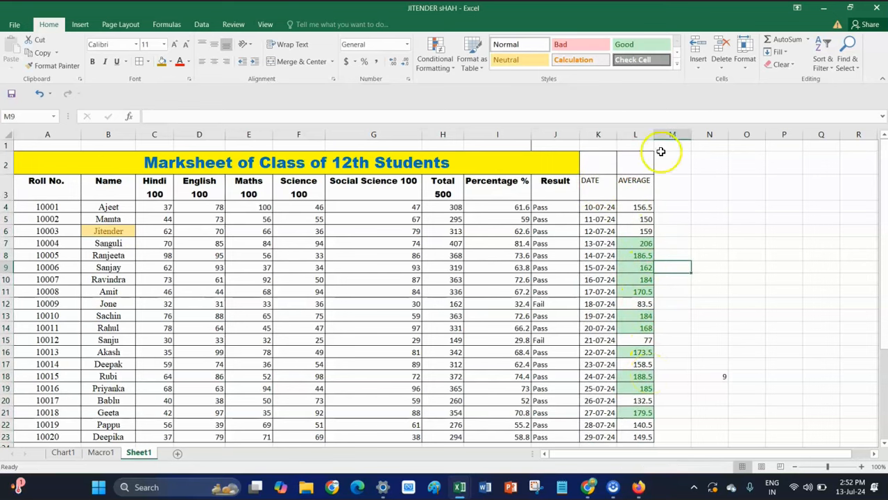
Apply a Below Average conditional formatting rule to the AVERAGE column (L) using Light Red Fill with Dark Red Text
{"action": "left_click", "coordinate": [638, 134]}
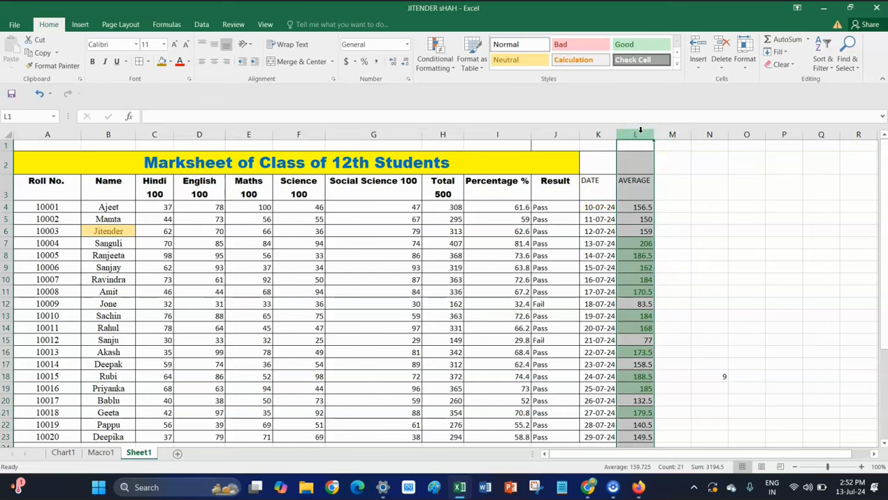
{"action": "left_click", "coordinate": [453, 70]}
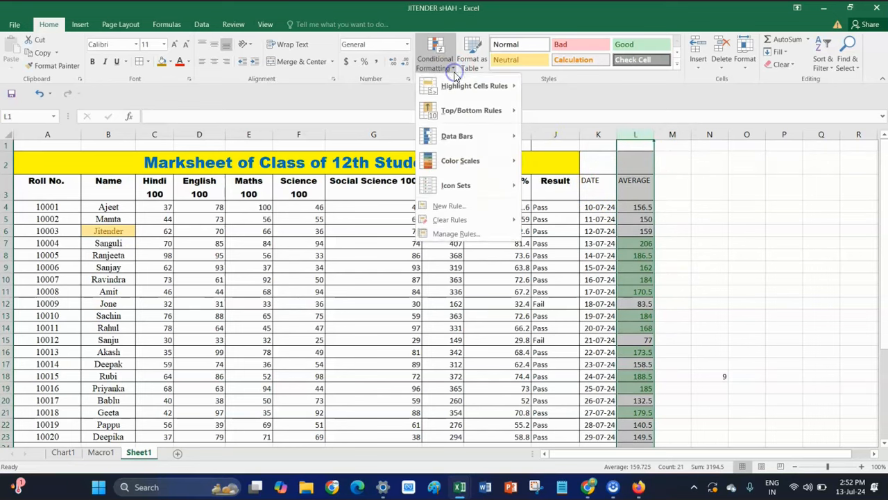
{"action": "mouse_move", "coordinate": [486, 111]}
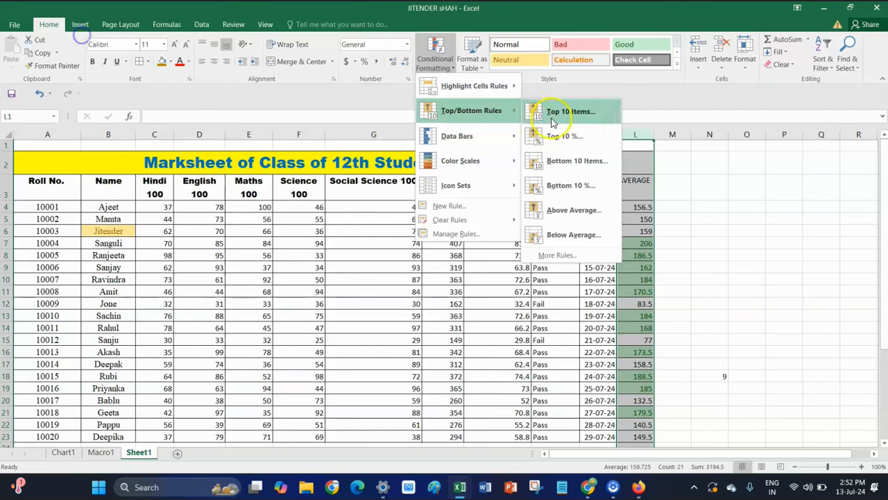
{"action": "left_click", "coordinate": [578, 236]}
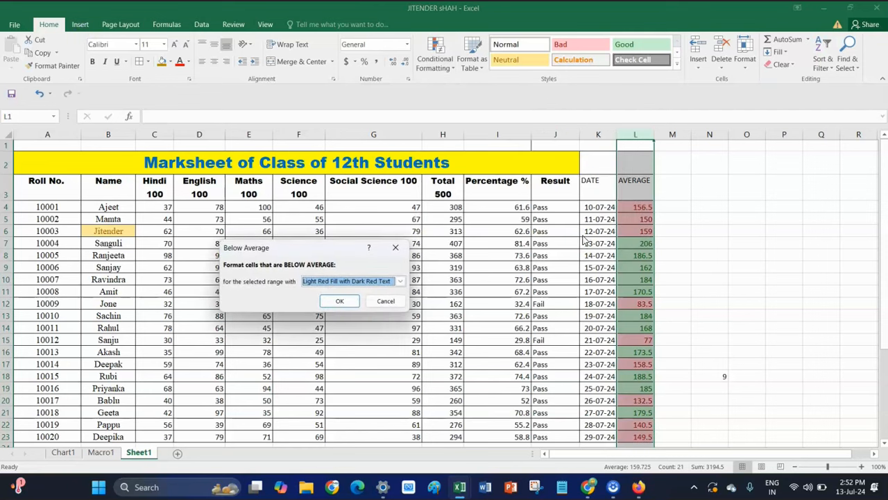
{"action": "left_click", "coordinate": [339, 301]}
{"action": "left_click", "coordinate": [678, 258]}
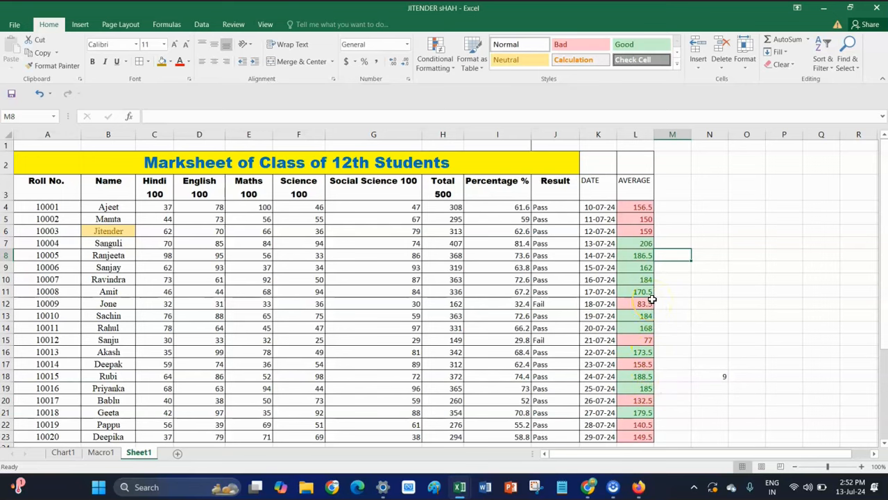
Undo the Below Average rule, the borders and the Above Average rule, keeping the formulas filled down the AVERAGE column
{"action": "key", "text": "ctrl+z"}
{"action": "key", "text": "ctrl+z"}
{"action": "key", "text": "ctrl+z"}
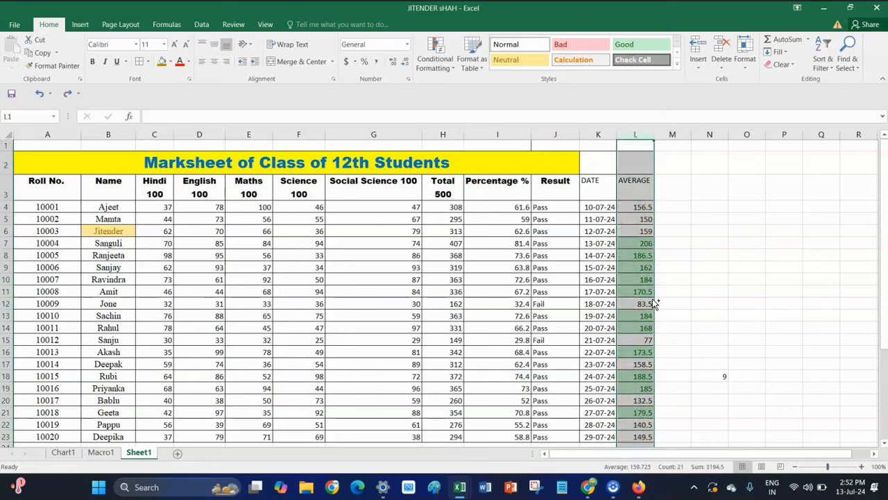
{"action": "key", "text": "ctrl+z"}
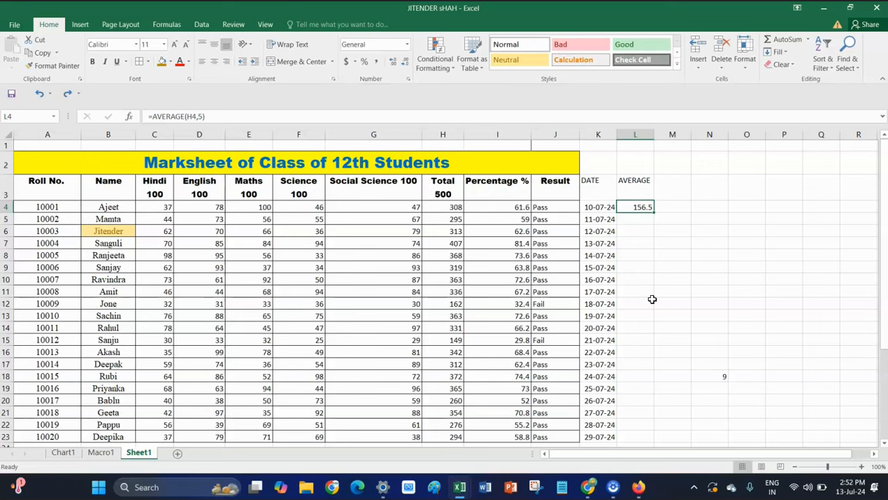
{"action": "key", "text": "ctrl+y"}
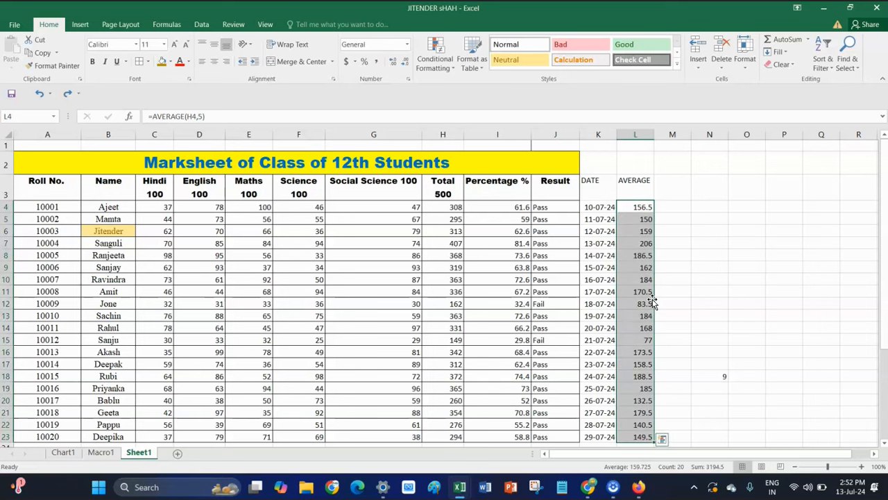
{"action": "left_click", "coordinate": [448, 72]}
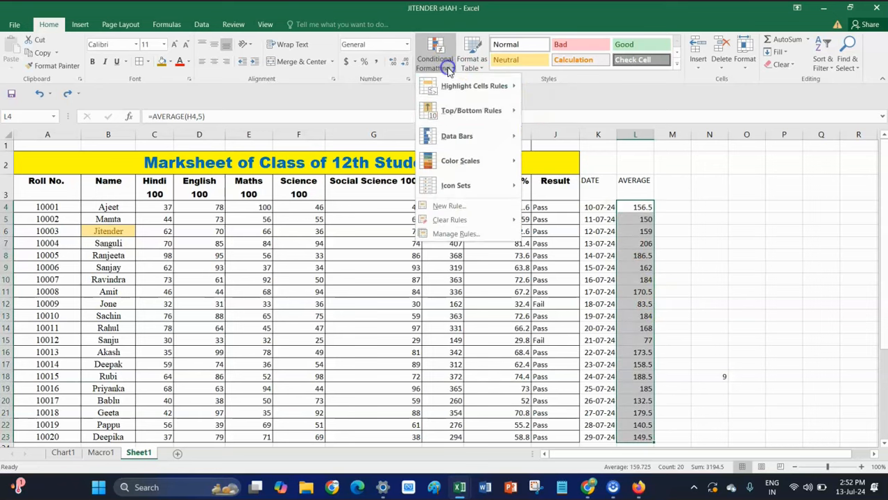
{"action": "mouse_move", "coordinate": [470, 114]}
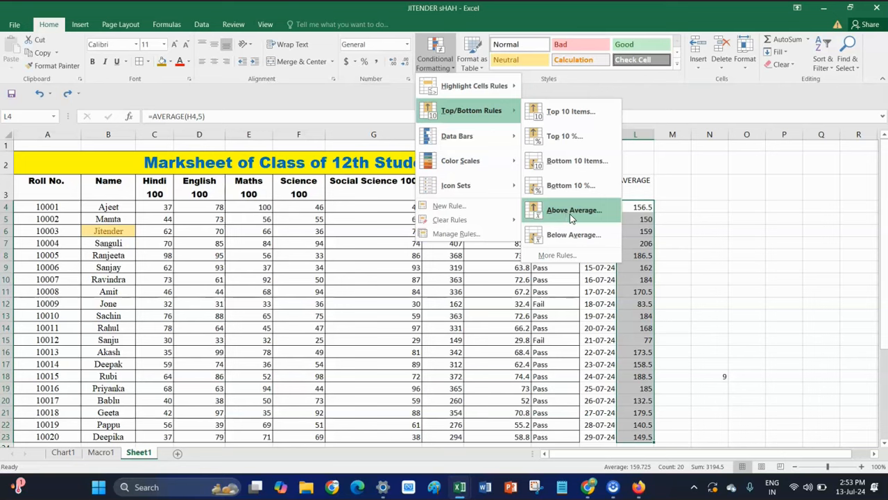
{"action": "left_click", "coordinate": [694, 192]}
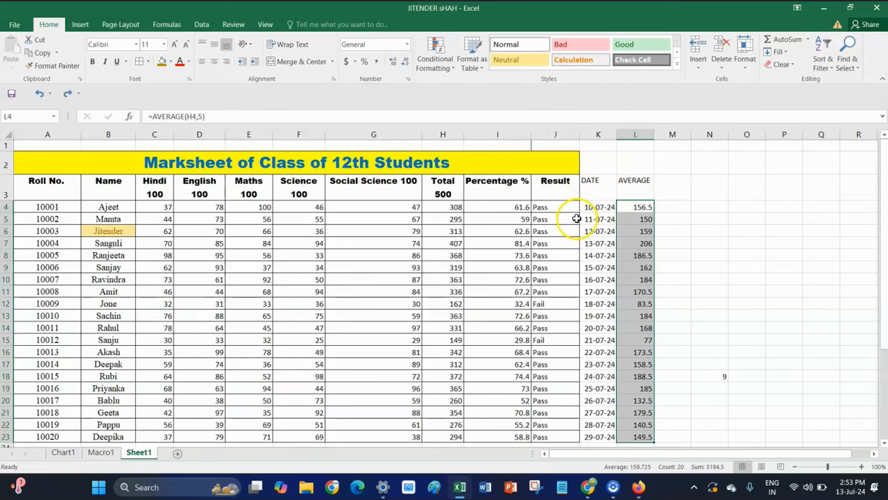
Apply light blue gradient-fill data bars to the Percentage % column (I)
{"action": "left_click", "coordinate": [501, 132]}
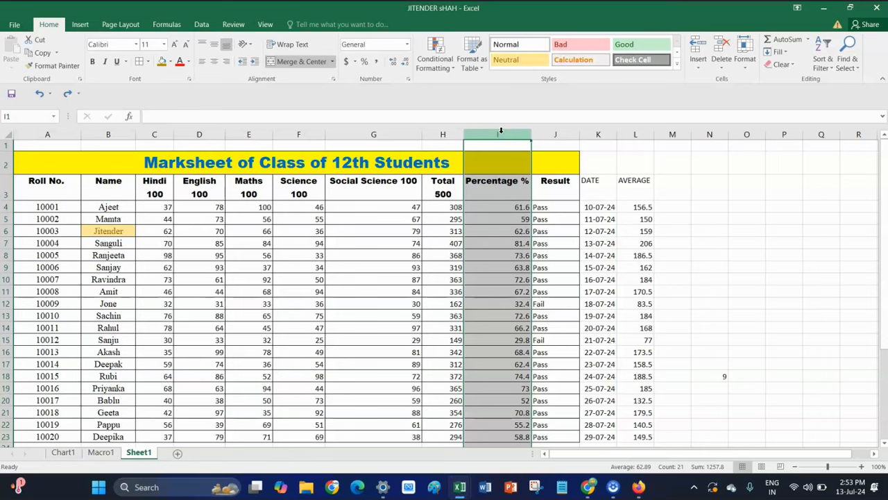
{"action": "left_click", "coordinate": [500, 118]}
{"action": "left_click", "coordinate": [440, 70]}
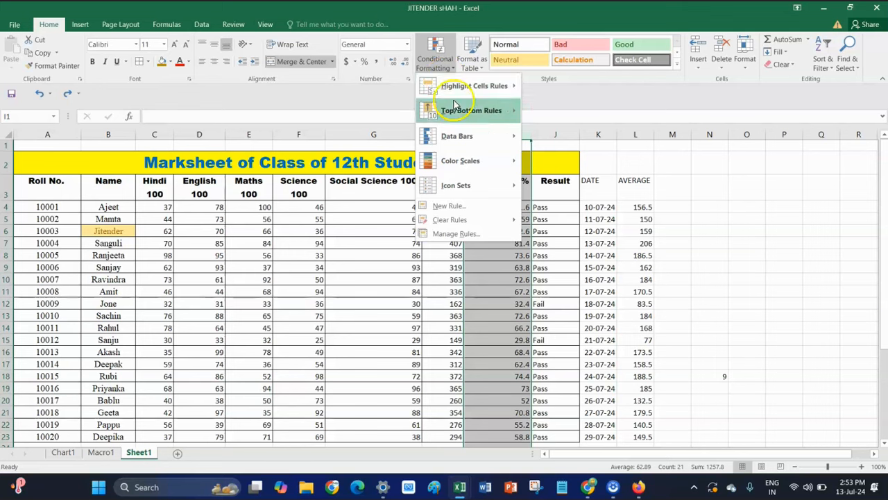
{"action": "left_click", "coordinate": [472, 144]}
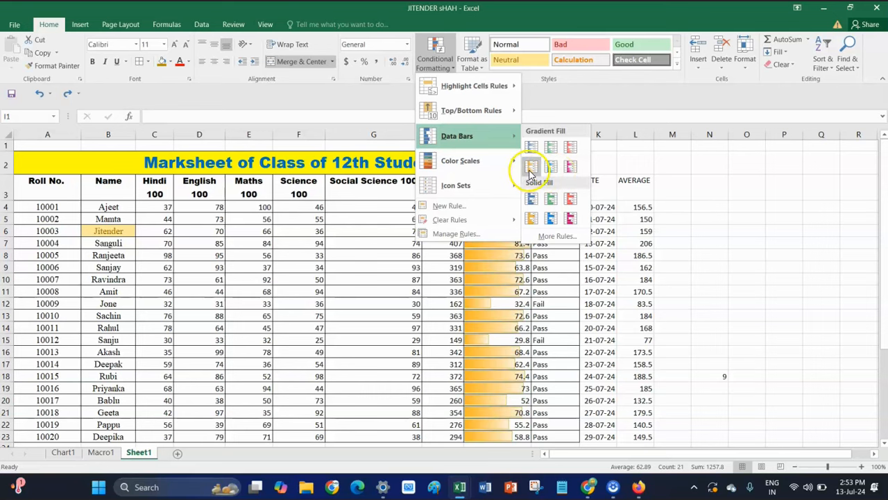
{"action": "left_click", "coordinate": [552, 168]}
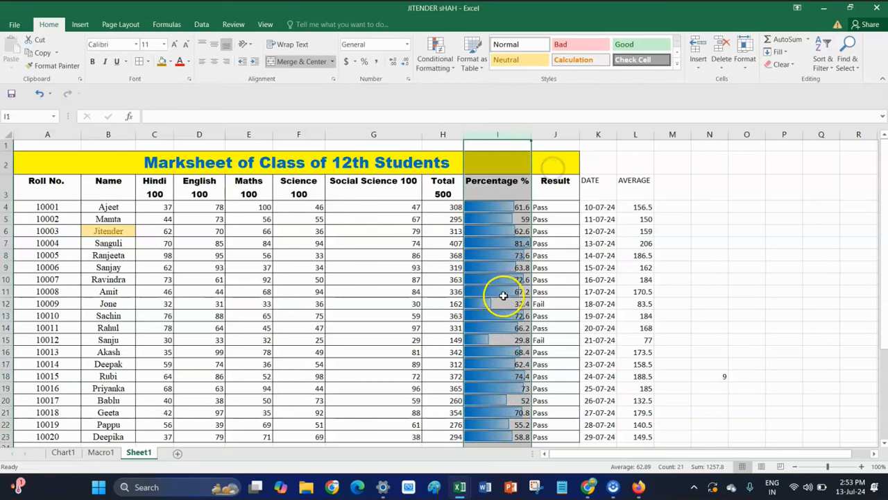
Apply magenta solid-fill data bars to the Total column (H)
{"action": "left_click", "coordinate": [448, 165]}
{"action": "left_click", "coordinate": [442, 134]}
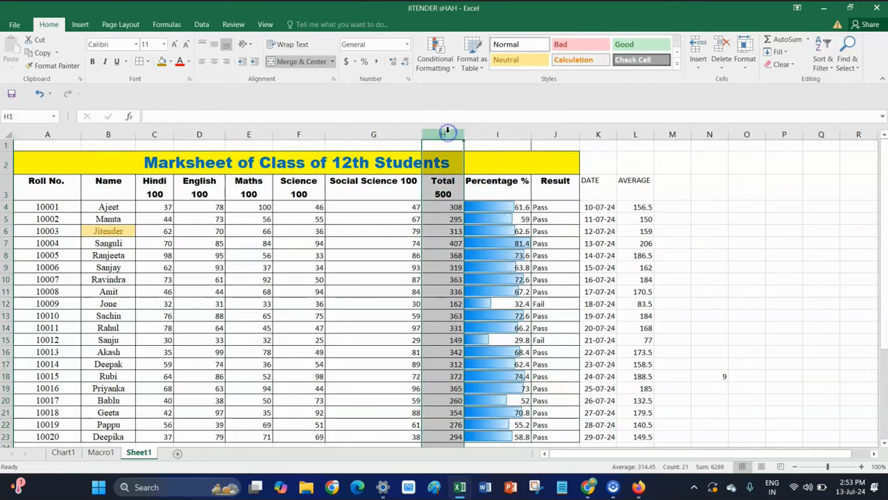
{"action": "left_click", "coordinate": [446, 73]}
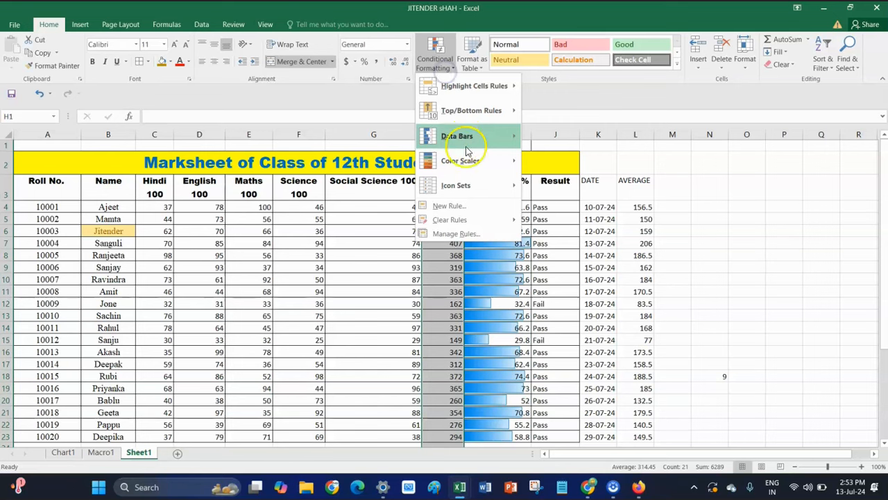
{"action": "mouse_move", "coordinate": [462, 136]}
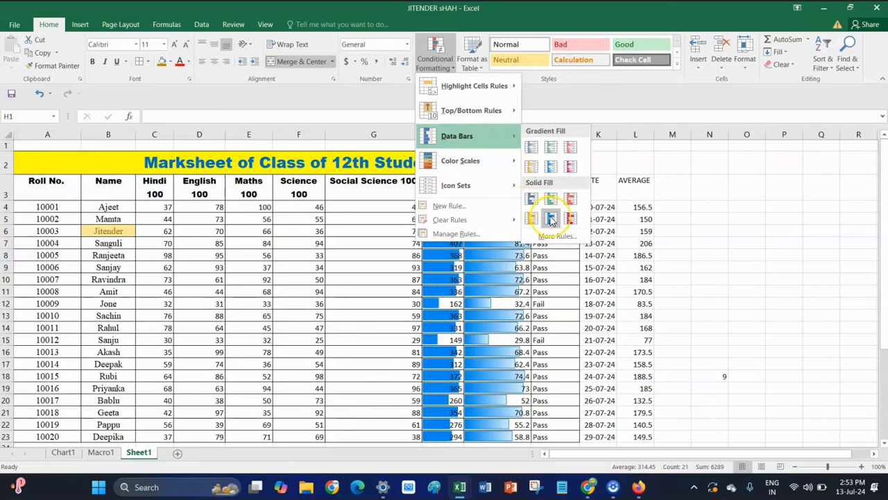
{"action": "left_click", "coordinate": [570, 218]}
Widen the Total and Percentage % columns so their data bars have more room
{"action": "left_click_drag", "start_coordinate": [464, 134], "coordinate": [487, 134]}
{"action": "left_click_drag", "start_coordinate": [553, 134], "coordinate": [572, 134]}
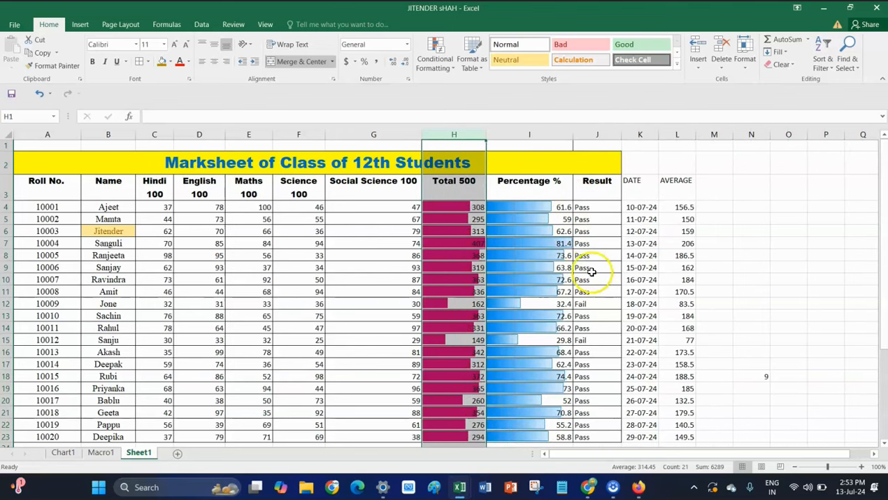
{"action": "left_click", "coordinate": [549, 254]}
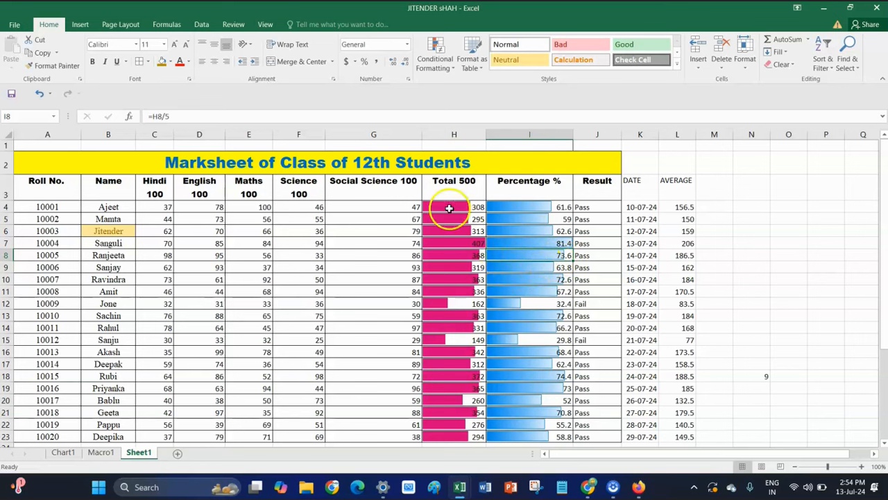
{"action": "left_click", "coordinate": [447, 66]}
{"action": "mouse_move", "coordinate": [466, 143]}
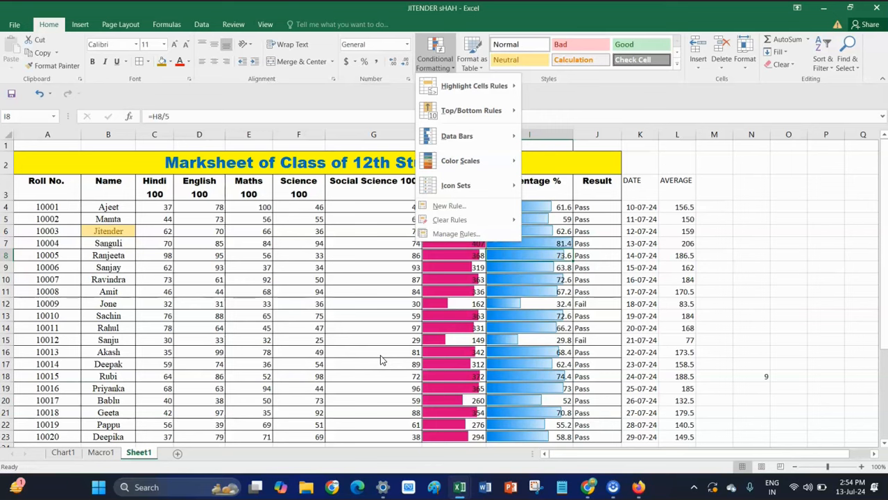
{"action": "left_click", "coordinate": [590, 271]}
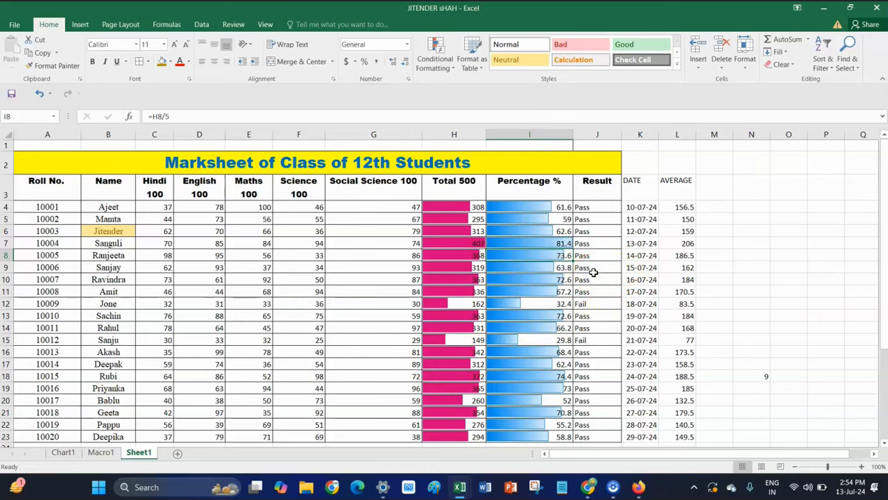
{"action": "left_click", "coordinate": [500, 130]}
{"action": "left_click", "coordinate": [444, 62]}
{"action": "mouse_move", "coordinate": [474, 145]}
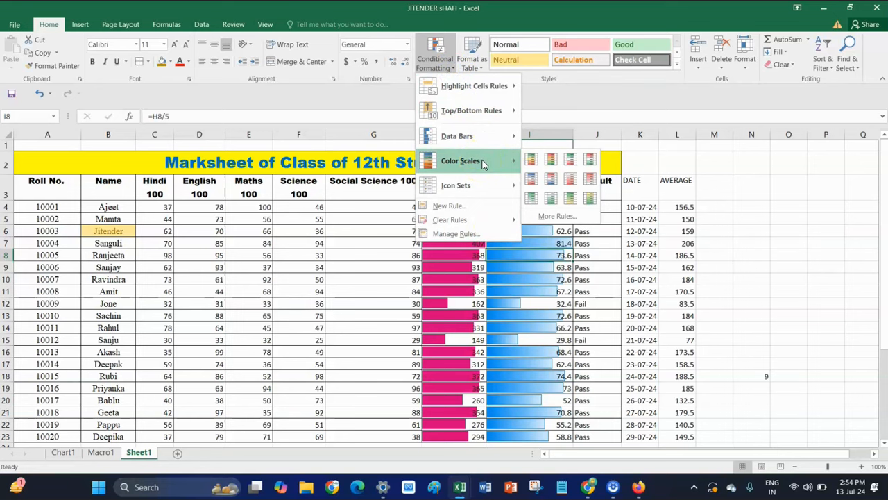
{"action": "left_click", "coordinate": [388, 254]}
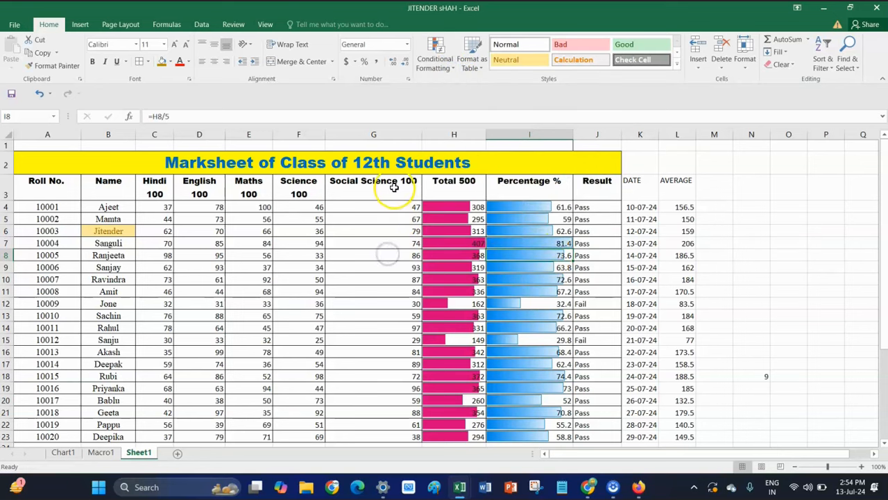
Apply the Green-Yellow-Red color scale to the Social Science column (G)
{"action": "left_click", "coordinate": [391, 136]}
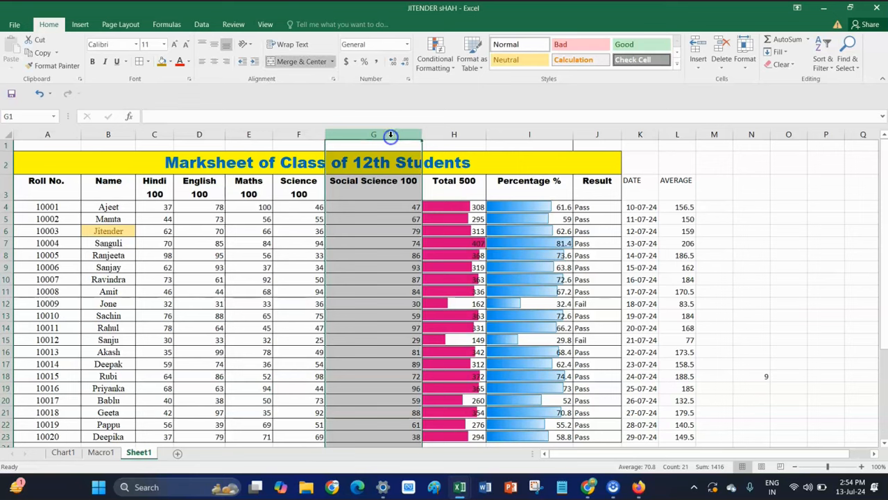
{"action": "left_click", "coordinate": [446, 69]}
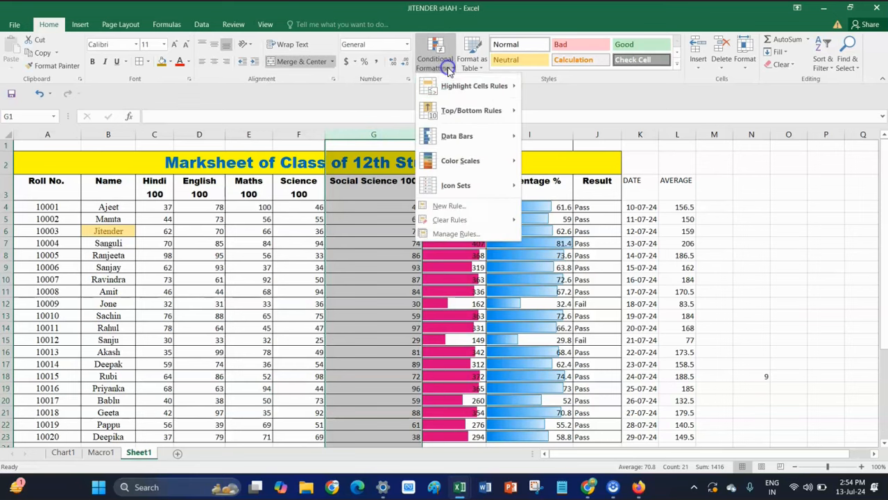
{"action": "mouse_move", "coordinate": [471, 165]}
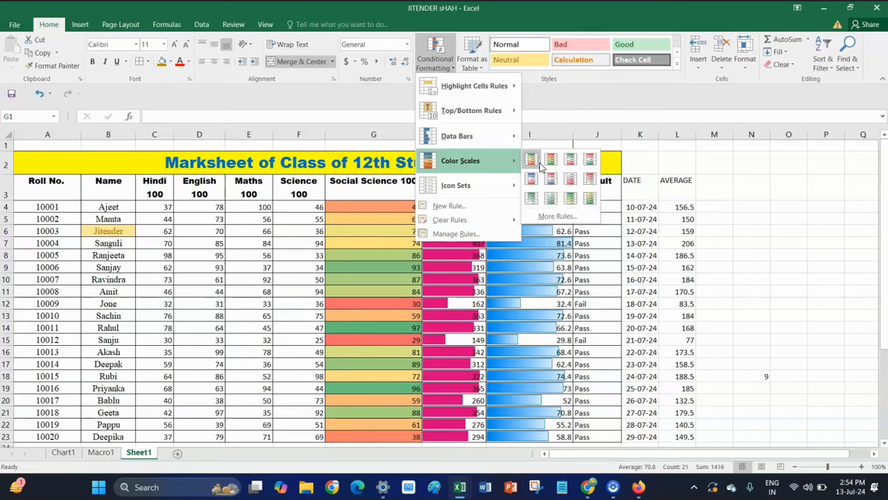
{"action": "left_click", "coordinate": [541, 167]}
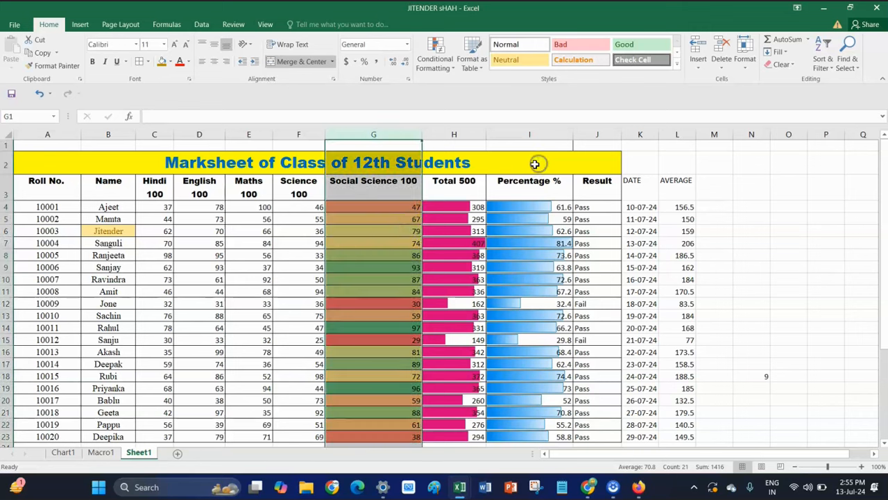
{"action": "left_click", "coordinate": [405, 228]}
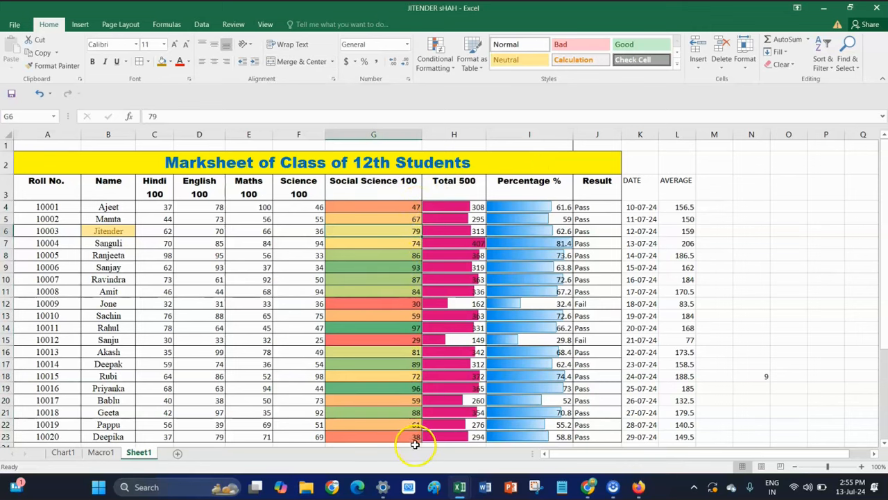
{"action": "scroll", "coordinate": [413, 432], "scroll_direction": "down", "scroll_amount": 1}
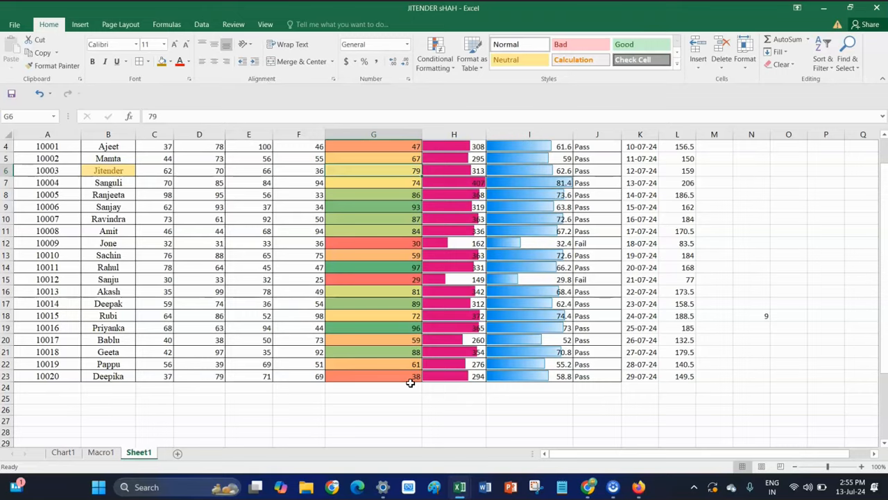
{"action": "scroll", "coordinate": [410, 382], "scroll_direction": "up", "scroll_amount": 1}
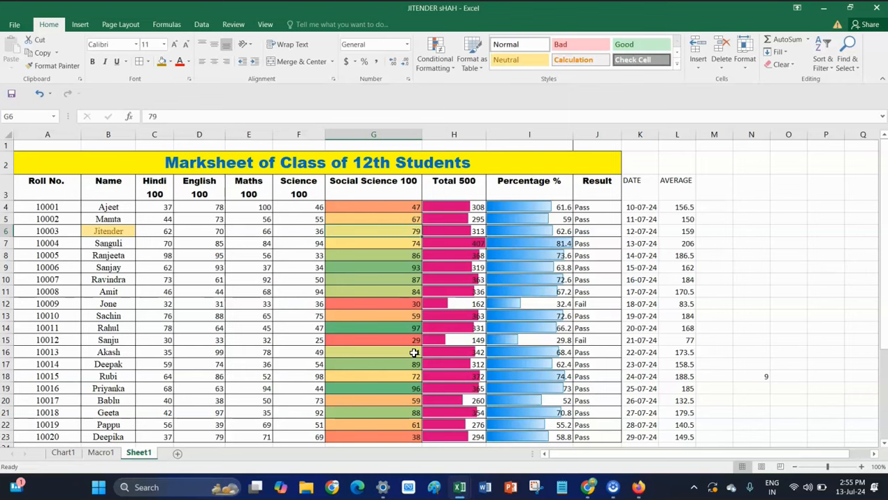
{"action": "scroll", "coordinate": [414, 353], "scroll_direction": "down", "scroll_amount": 1}
{"action": "scroll", "coordinate": [410, 349], "scroll_direction": "up", "scroll_amount": 1}
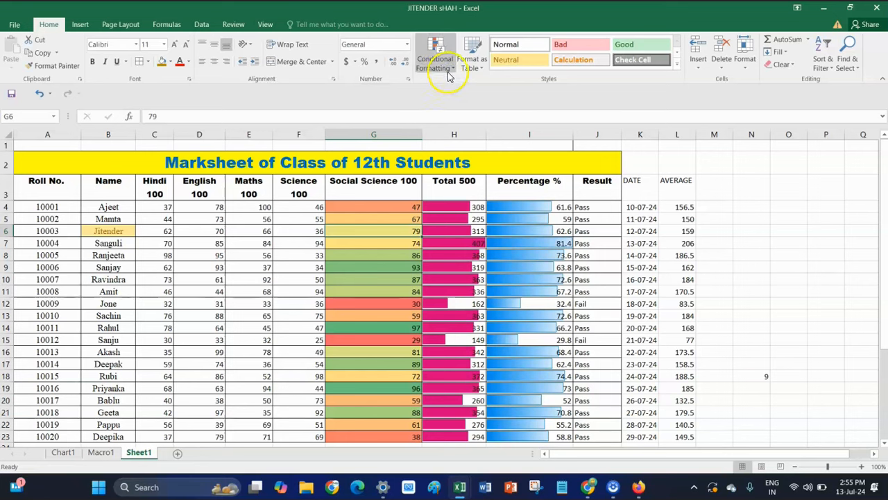
{"action": "left_click", "coordinate": [448, 73]}
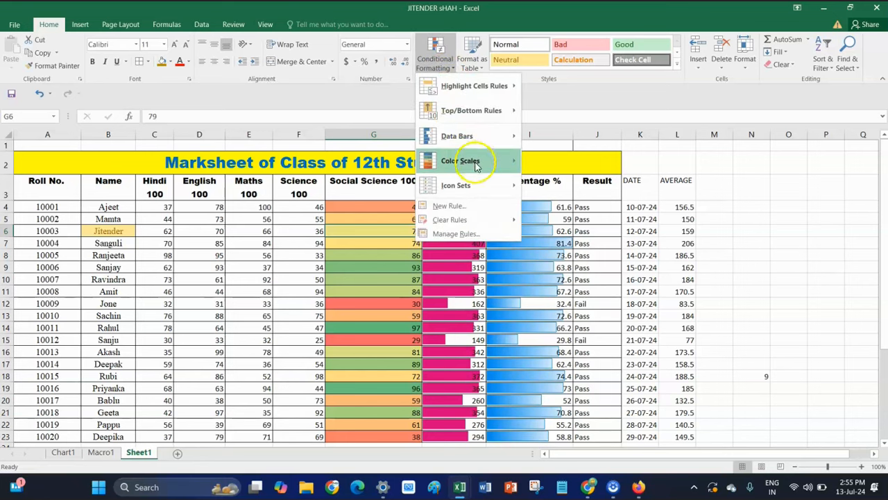
{"action": "mouse_move", "coordinate": [514, 161]}
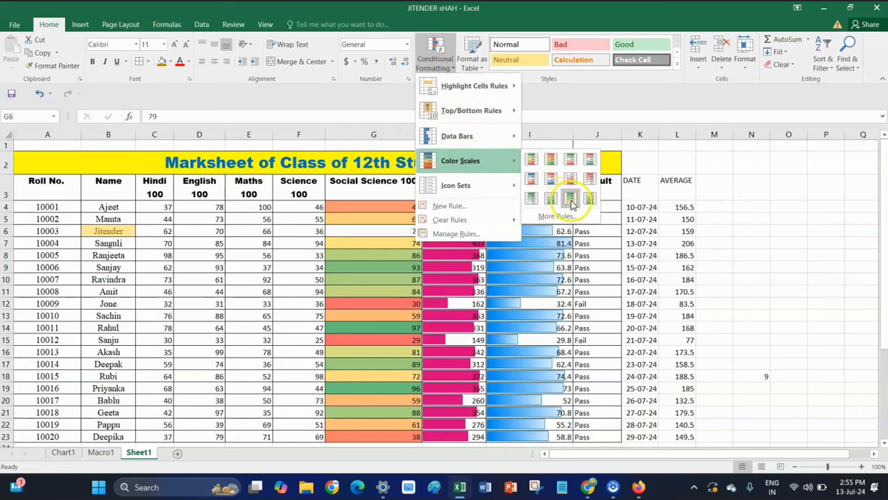
{"action": "left_click", "coordinate": [309, 172]}
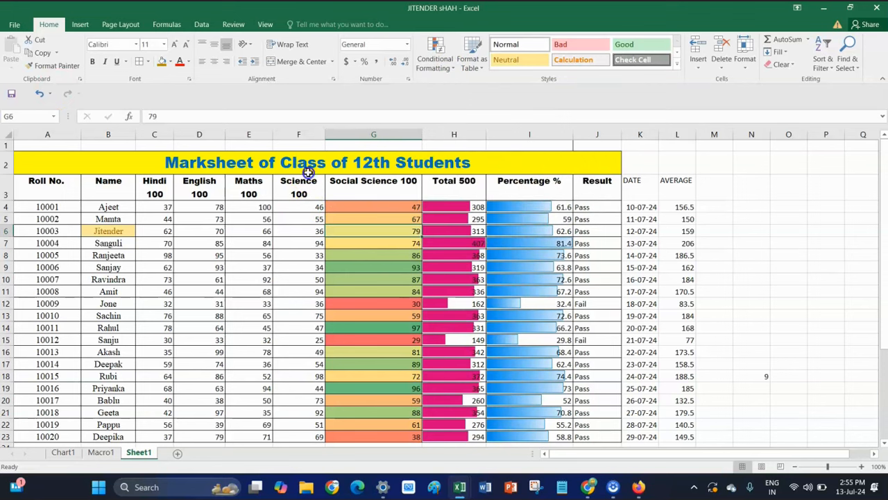
Apply the Blue-White-Red color scale to the Science column (F) and check the shading down to the last student row
{"action": "left_click", "coordinate": [305, 135]}
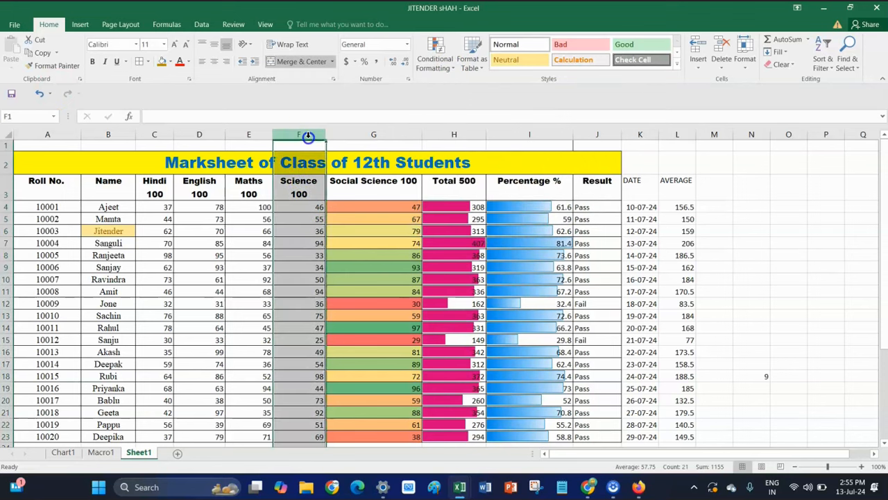
{"action": "left_click", "coordinate": [435, 57]}
{"action": "mouse_move", "coordinate": [473, 167]}
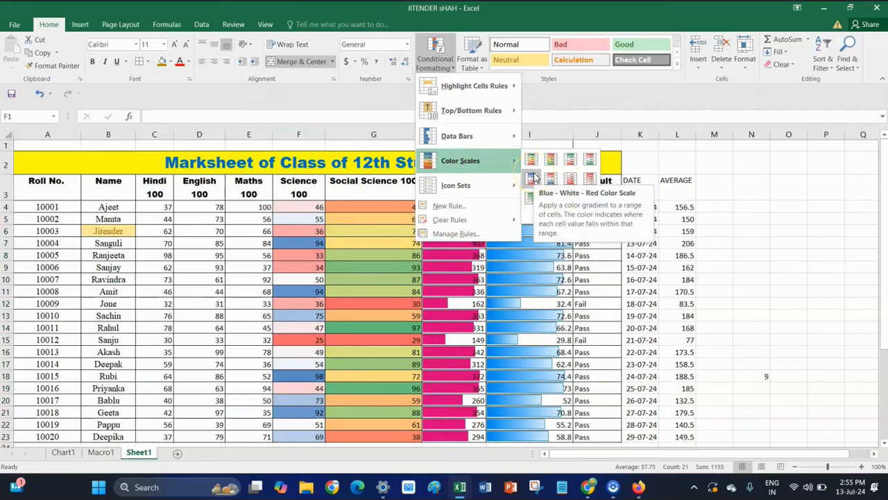
{"action": "left_click", "coordinate": [533, 178]}
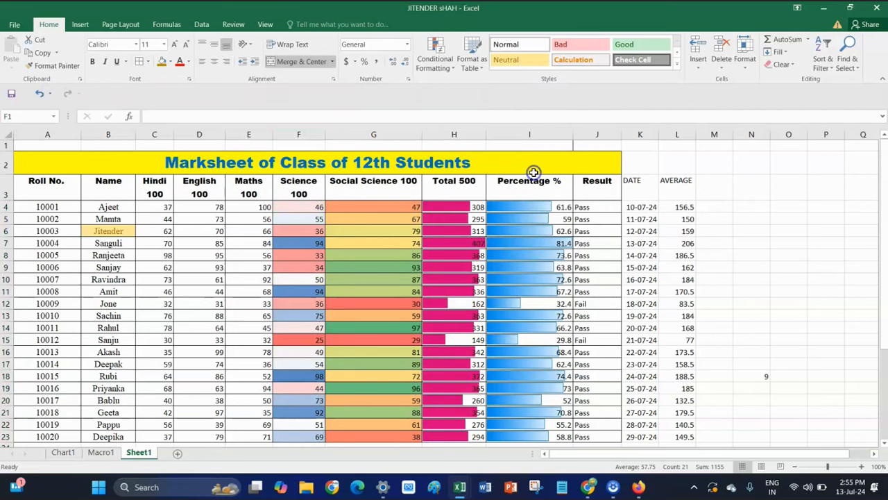
{"action": "left_click", "coordinate": [316, 244]}
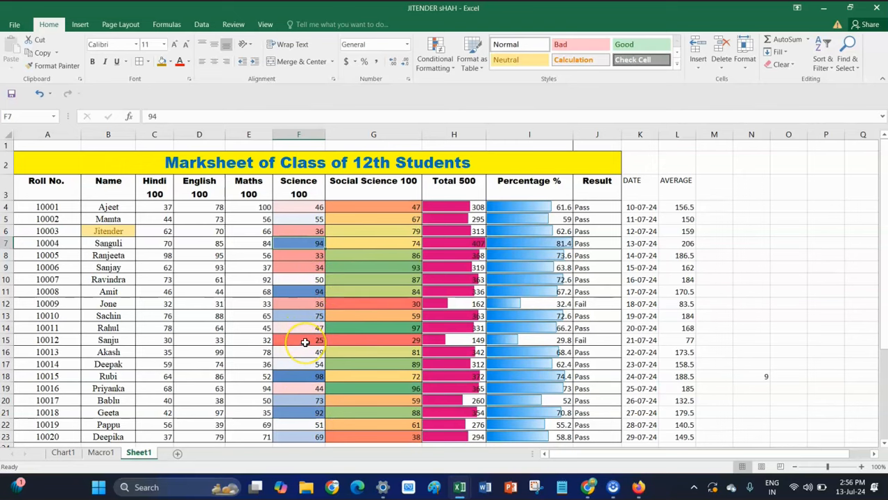
{"action": "scroll", "coordinate": [306, 341], "scroll_direction": "down", "scroll_amount": 2}
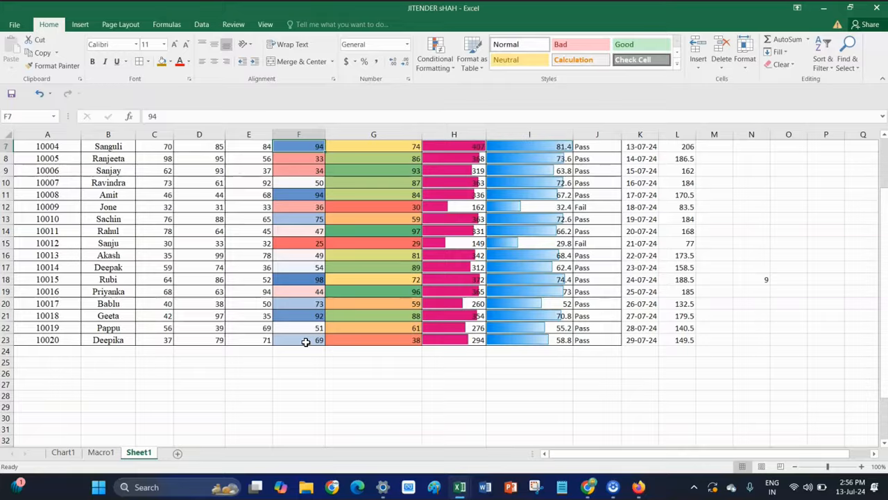
{"action": "scroll", "coordinate": [310, 312], "scroll_direction": "up", "scroll_amount": 2}
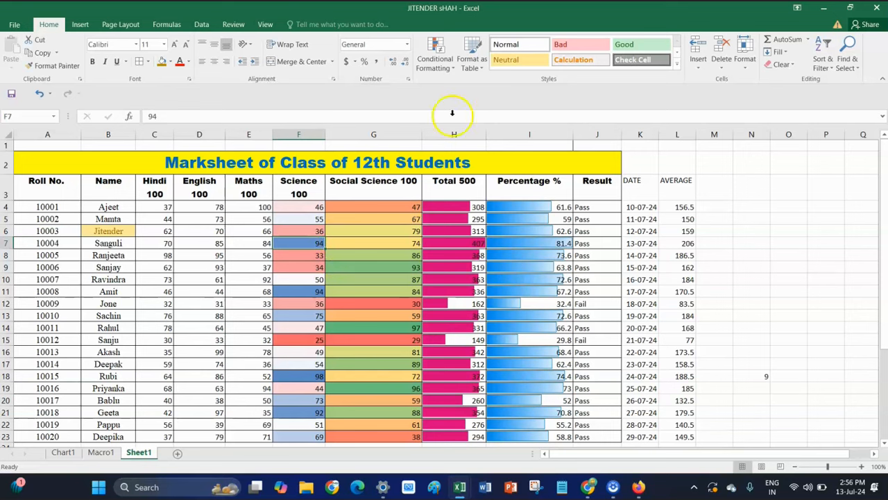
{"action": "left_click", "coordinate": [444, 70]}
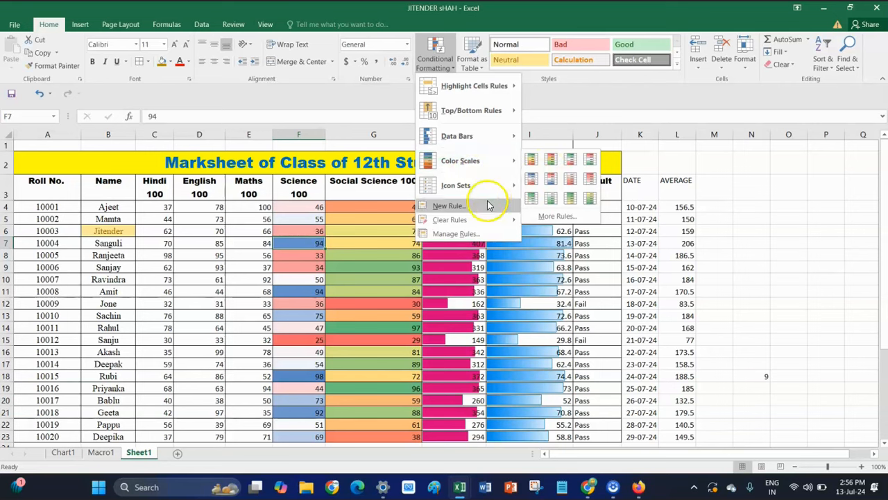
{"action": "mouse_move", "coordinate": [476, 191]}
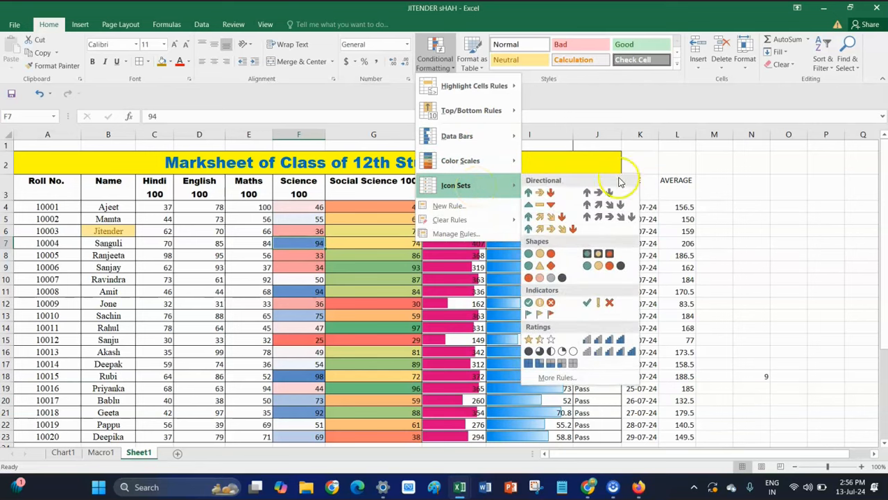
{"action": "left_click", "coordinate": [654, 158]}
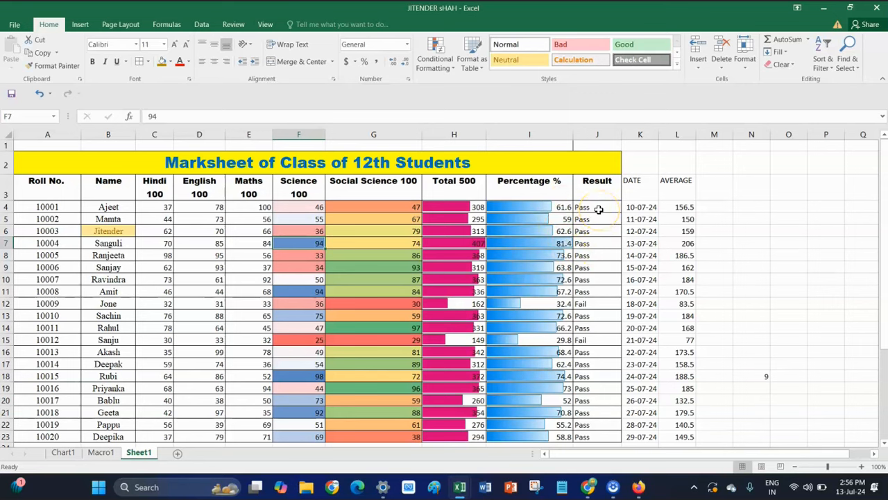
Apply the rimmed three-traffic-lights icon set to the AVERAGE column (L)
{"action": "left_click", "coordinate": [677, 136]}
{"action": "left_click", "coordinate": [436, 57]}
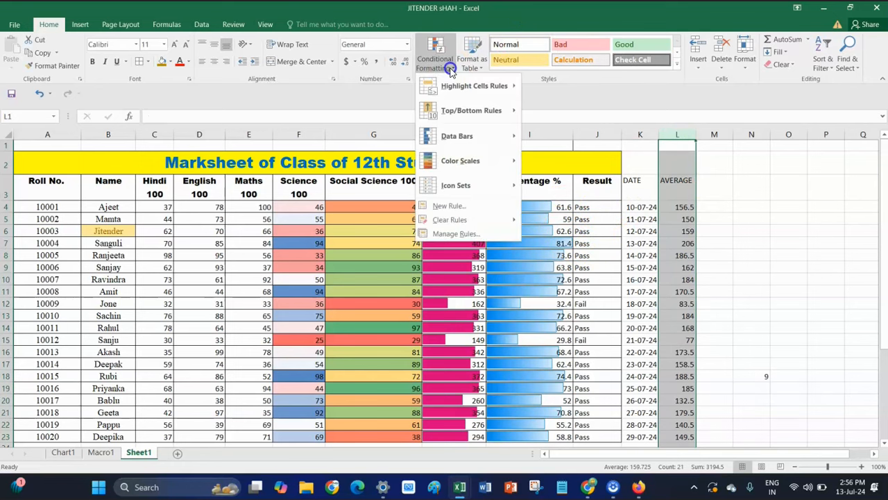
{"action": "mouse_move", "coordinate": [476, 185]}
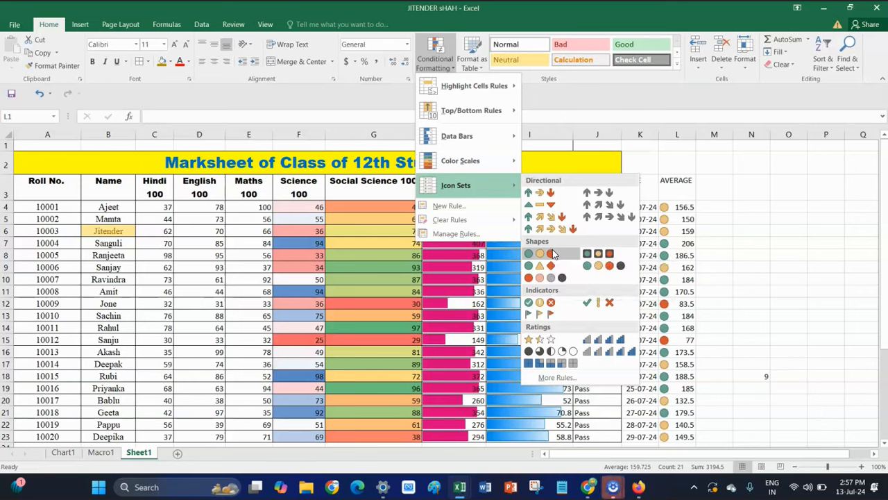
{"action": "left_click", "coordinate": [604, 255]}
{"action": "left_click", "coordinate": [686, 231]}
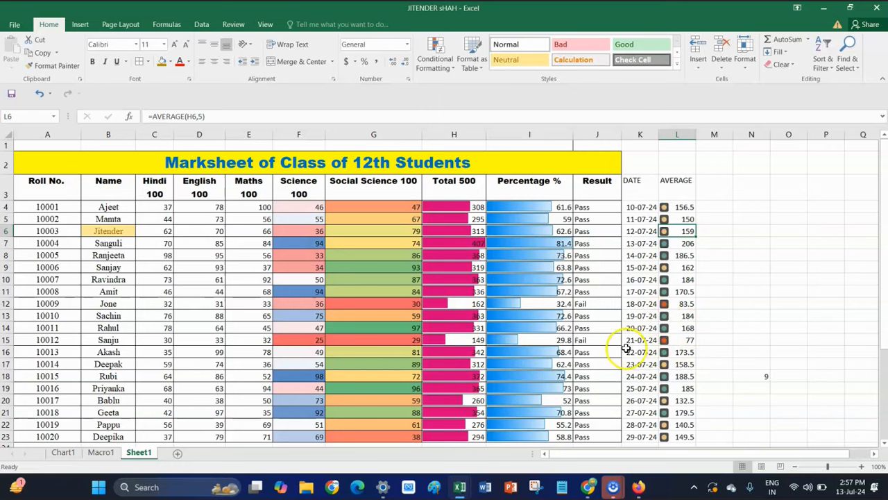
Make the two Fail entries in the Result column (J15 and J12) bold
{"action": "left_click", "coordinate": [589, 340]}
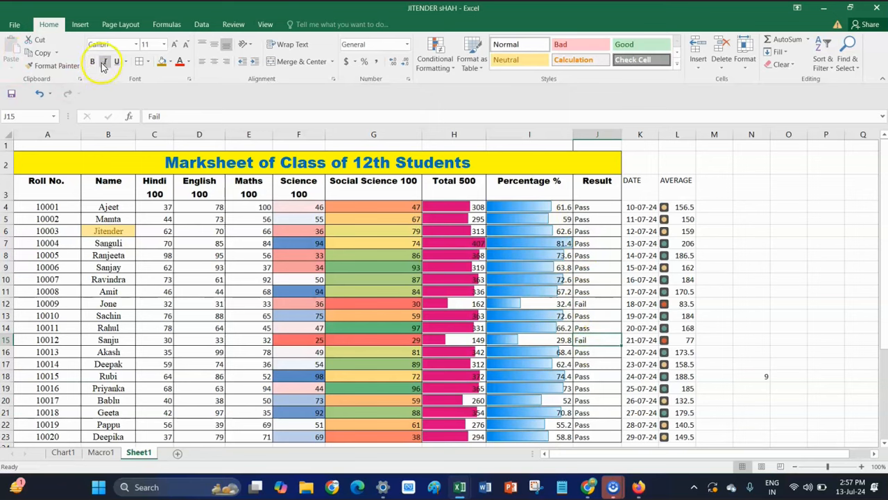
{"action": "left_click", "coordinate": [96, 62]}
{"action": "left_click", "coordinate": [581, 302]}
{"action": "left_click", "coordinate": [93, 61]}
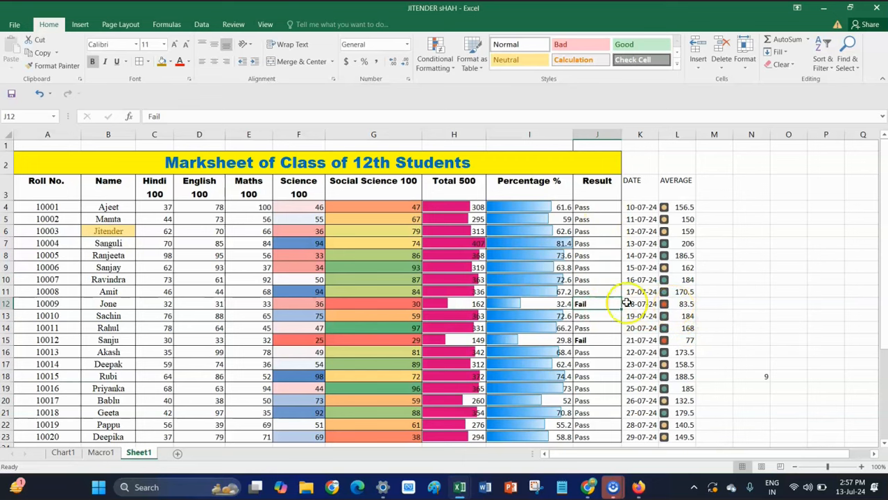
{"action": "left_click", "coordinate": [434, 62]}
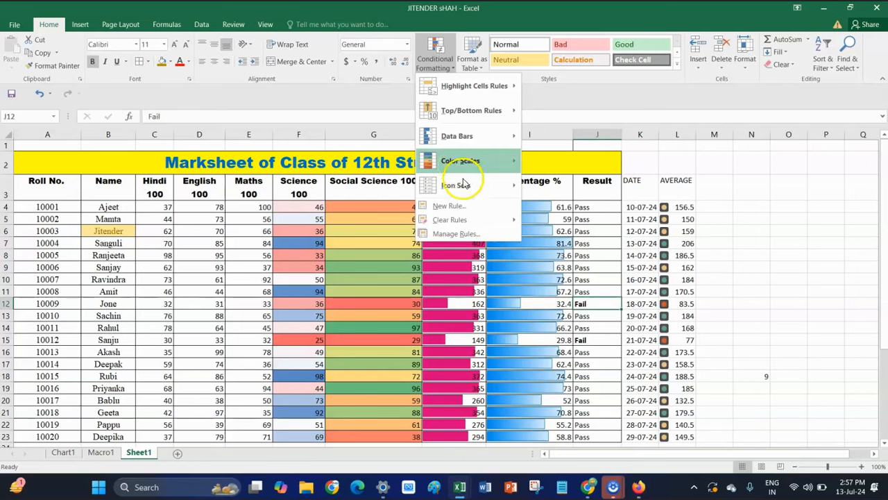
{"action": "mouse_move", "coordinate": [461, 184]}
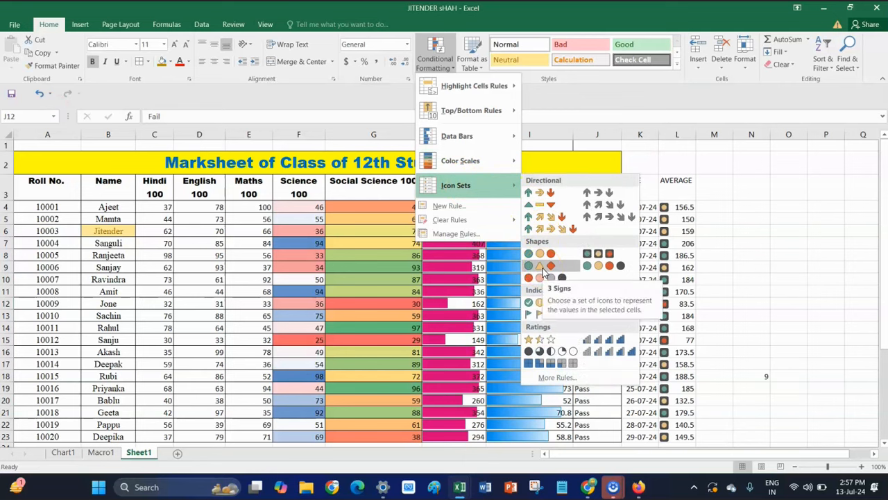
{"action": "left_click", "coordinate": [623, 304]}
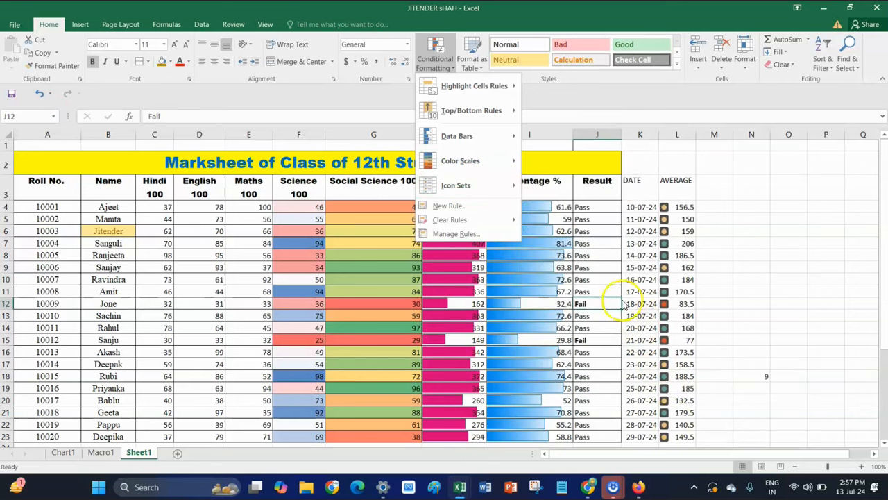
{"action": "left_click", "coordinate": [478, 186]}
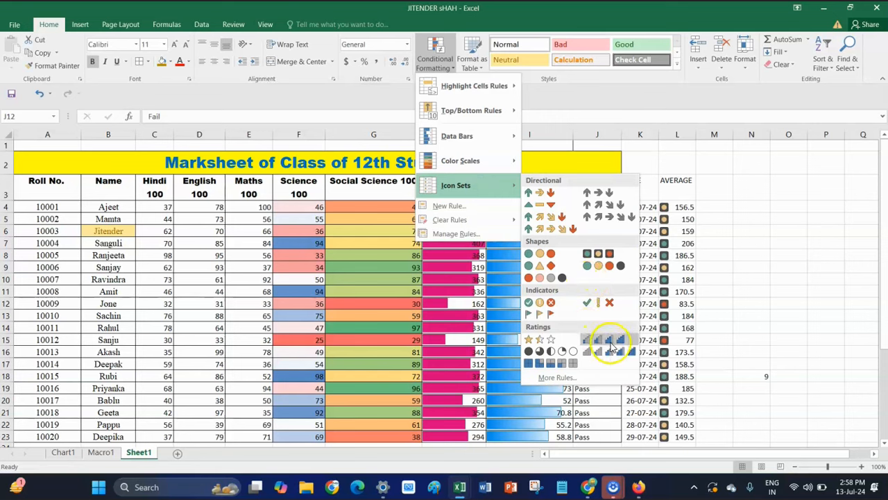
{"action": "left_click", "coordinate": [686, 187]}
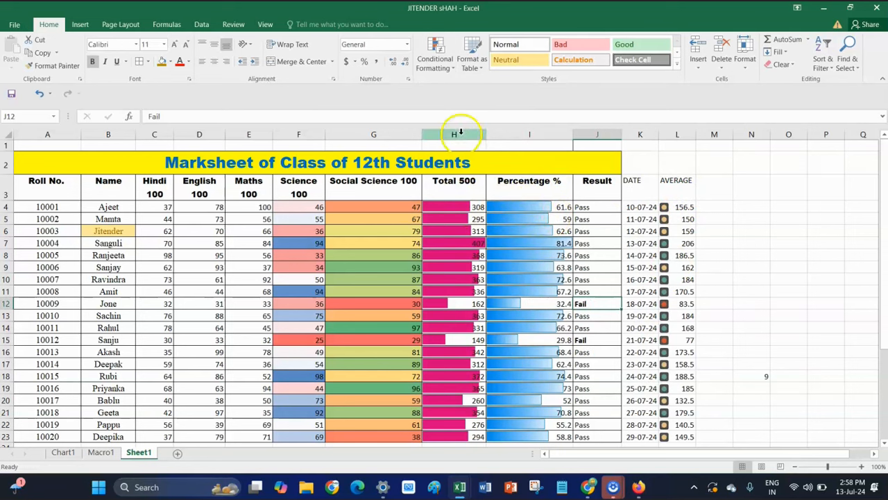
Apply the four-level signal-bar ratings icon set to the Total column (H)
{"action": "left_click", "coordinate": [461, 134]}
{"action": "left_click", "coordinate": [436, 54]}
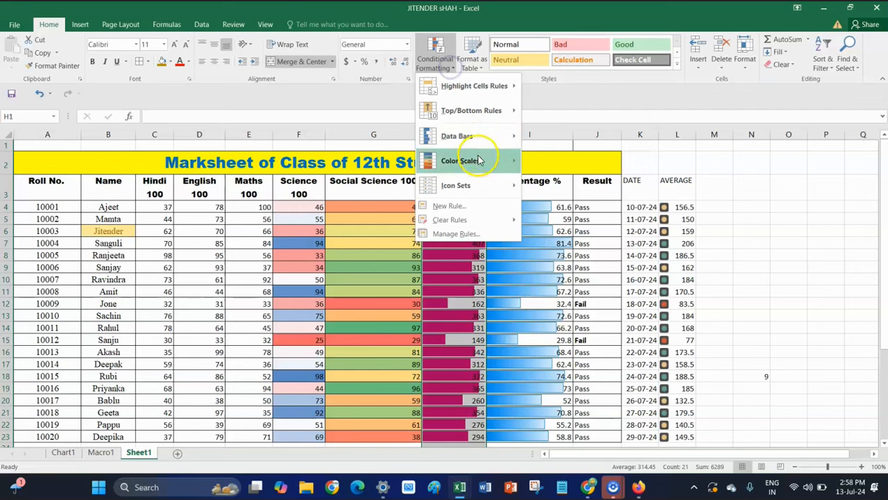
{"action": "mouse_move", "coordinate": [475, 188]}
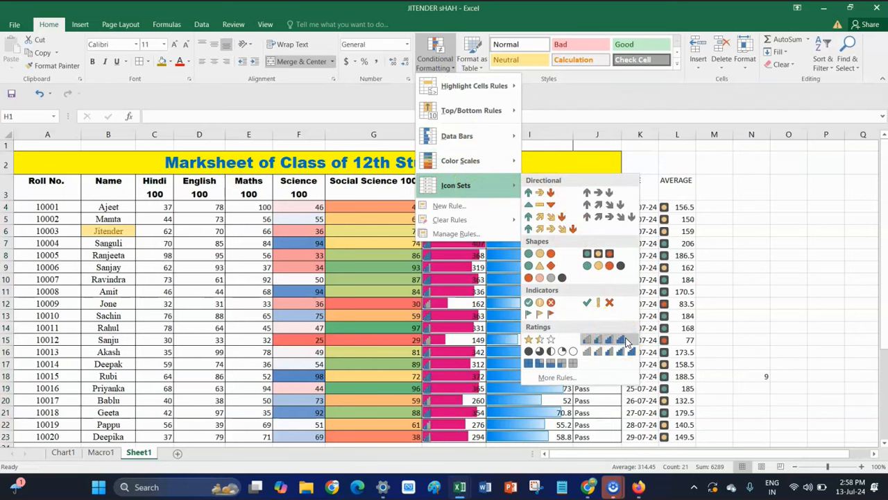
{"action": "left_click", "coordinate": [627, 340]}
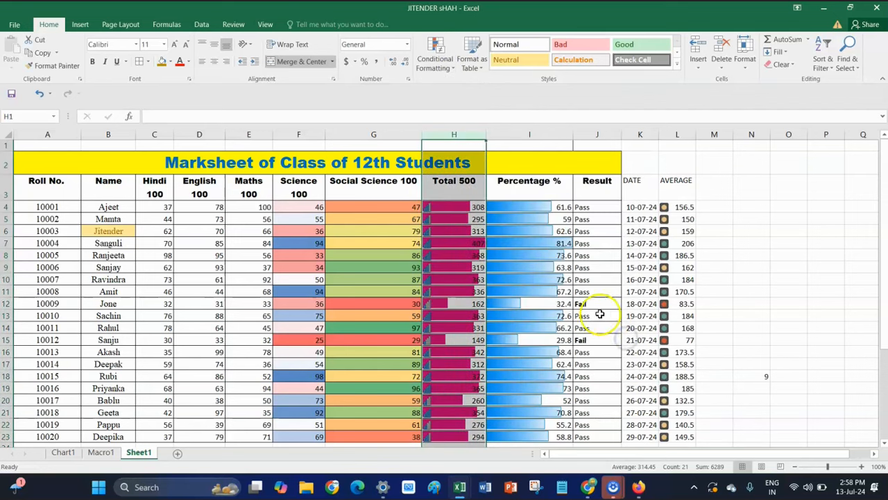
Widen the Total column (H) and set its font size to 18
{"action": "left_click_drag", "start_coordinate": [487, 132], "coordinate": [523, 134]}
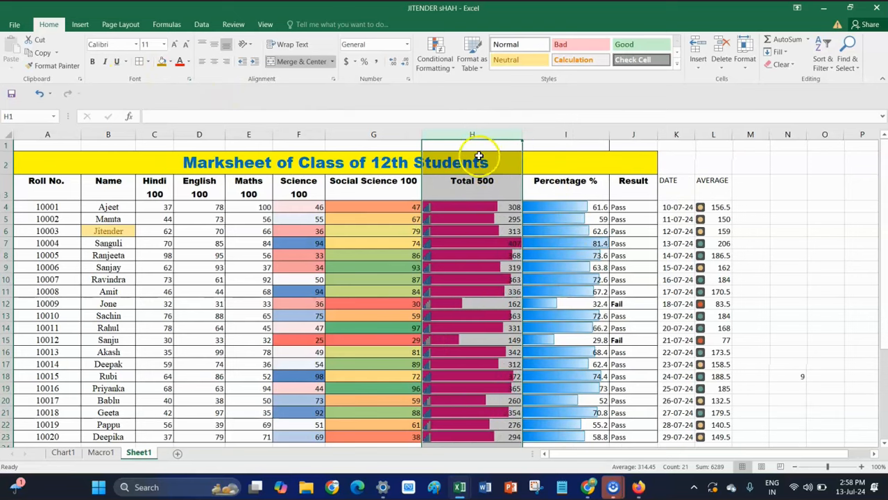
{"action": "left_click", "coordinate": [165, 44]}
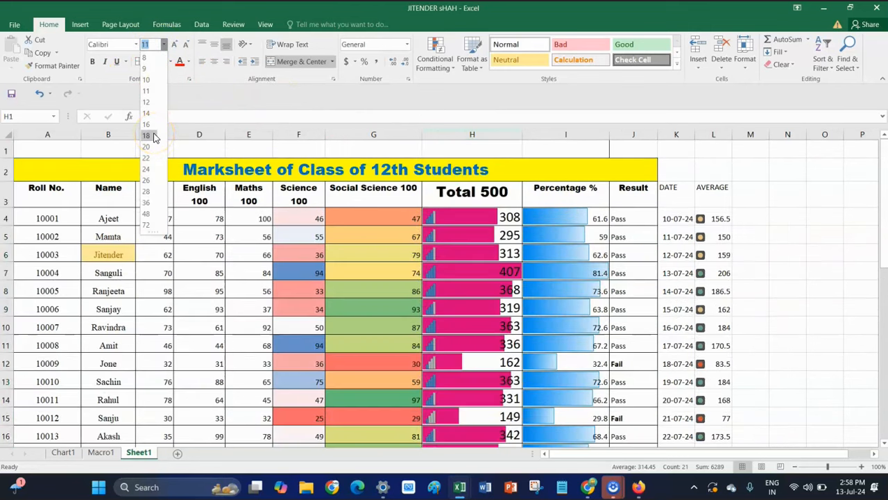
{"action": "key", "text": "Escape"}
{"action": "left_click", "coordinate": [532, 293]}
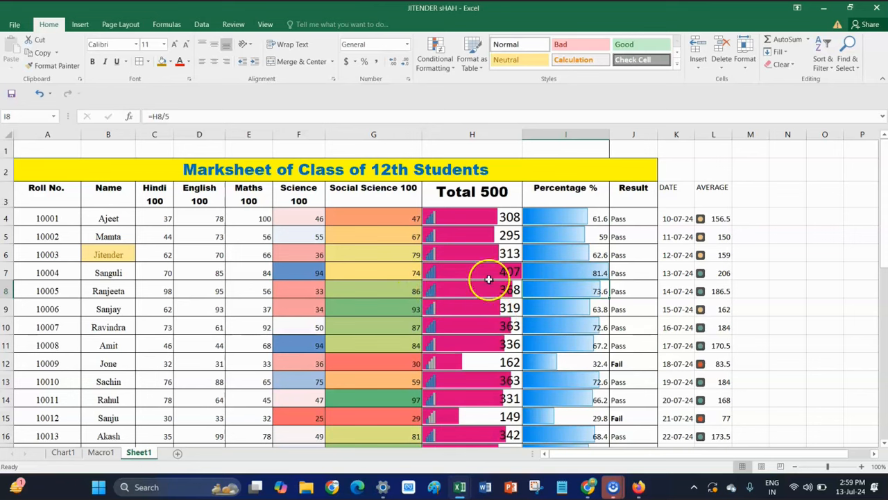
Examine the rating icons, data bars and color scales across all student rows of the marksheet
{"action": "scroll", "coordinate": [477, 375], "scroll_direction": "down", "scroll_amount": 1}
{"action": "scroll", "coordinate": [477, 375], "scroll_direction": "down", "scroll_amount": 3}
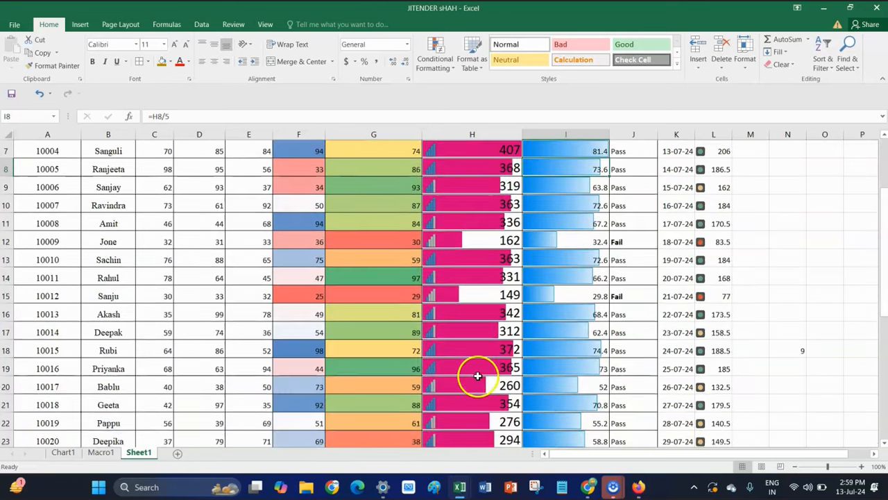
{"action": "scroll", "coordinate": [482, 359], "scroll_direction": "up", "scroll_amount": 1}
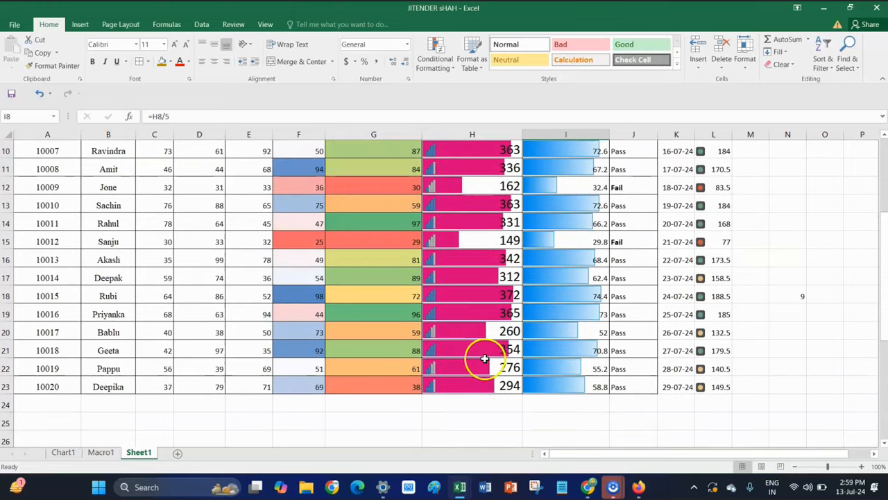
{"action": "scroll", "coordinate": [483, 358], "scroll_direction": "up", "scroll_amount": 3}
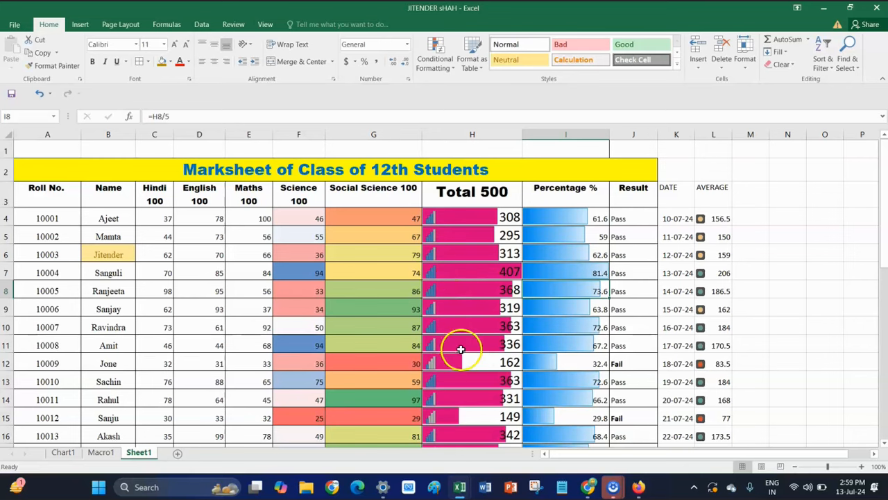
{"action": "scroll", "coordinate": [461, 352], "scroll_direction": "down", "scroll_amount": 3}
{"action": "scroll", "coordinate": [466, 356], "scroll_direction": "up", "scroll_amount": 3}
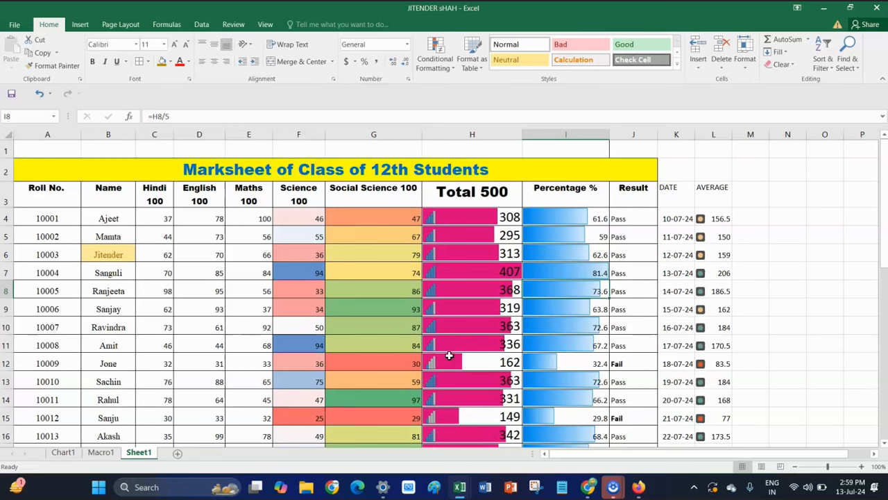
{"action": "left_click", "coordinate": [796, 466]}
{"action": "left_click", "coordinate": [796, 466]}
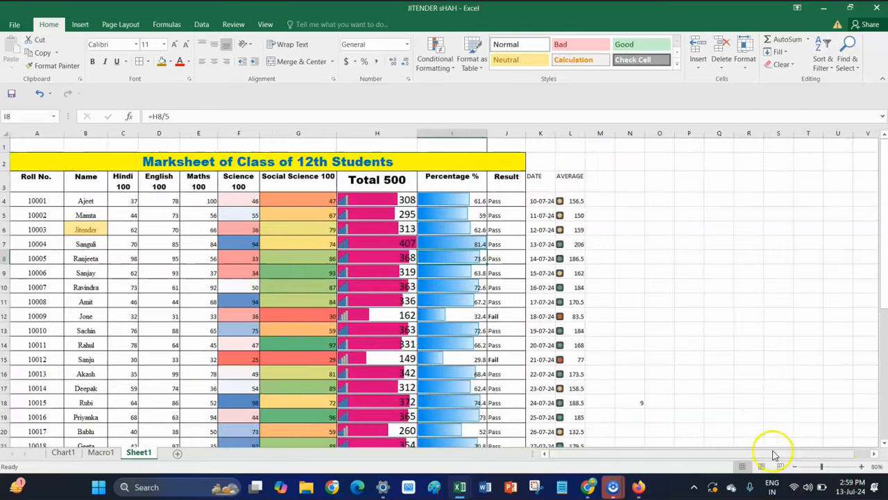
{"action": "scroll", "coordinate": [546, 293], "scroll_direction": "down", "scroll_amount": 1}
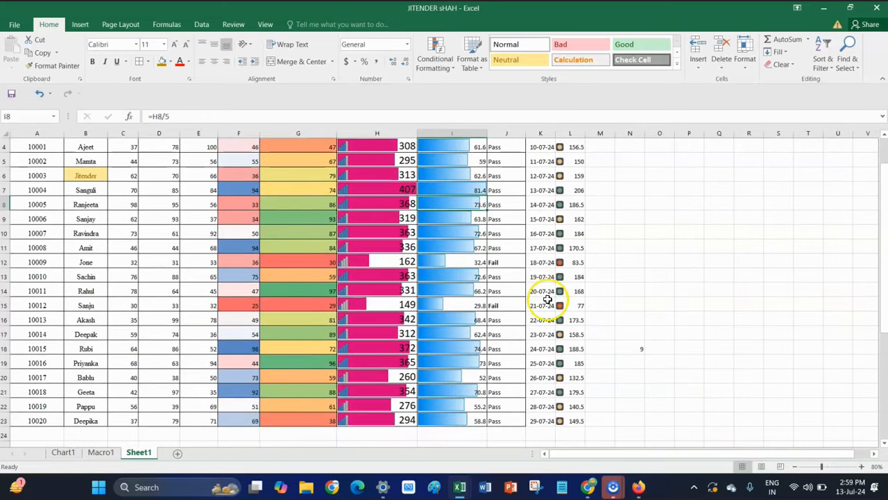
{"action": "scroll", "coordinate": [549, 295], "scroll_direction": "up", "scroll_amount": 1}
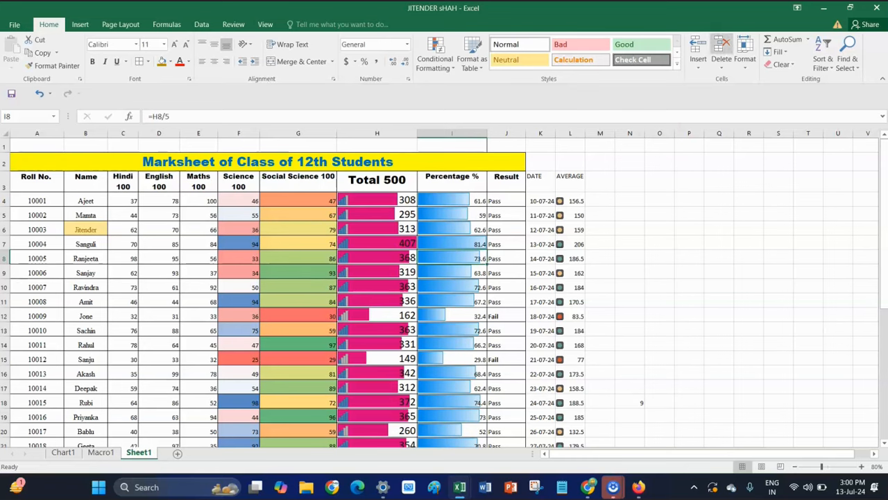
{"action": "left_click", "coordinate": [861, 466]}
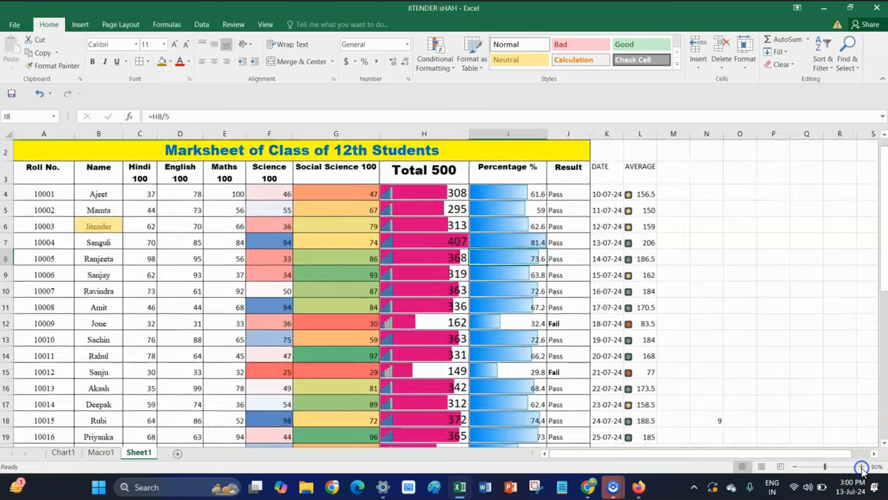
{"action": "left_click", "coordinate": [861, 466]}
{"action": "scroll", "coordinate": [529, 317], "scroll_direction": "up", "scroll_amount": 2}
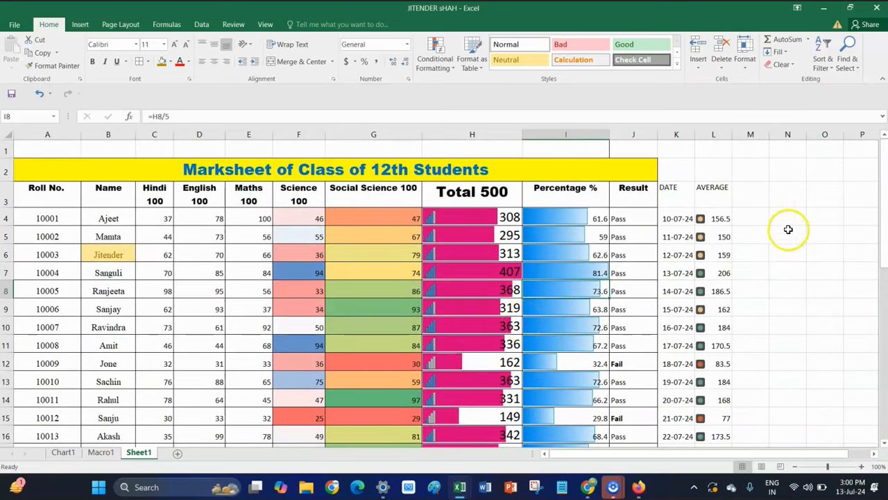
Add borders to the DATE and AVERAGE header cells (K3:L3)
{"action": "left_click_drag", "start_coordinate": [669, 194], "coordinate": [702, 199]}
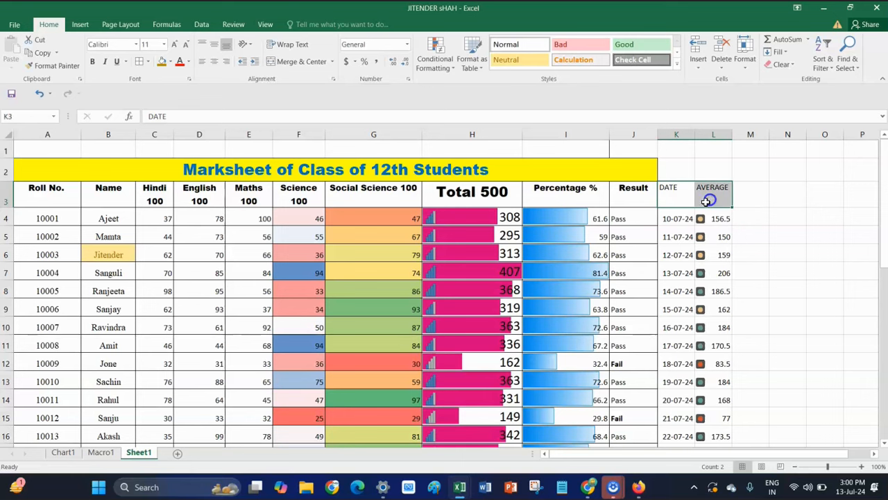
{"action": "left_click", "coordinate": [136, 63]}
{"action": "left_click", "coordinate": [711, 264]}
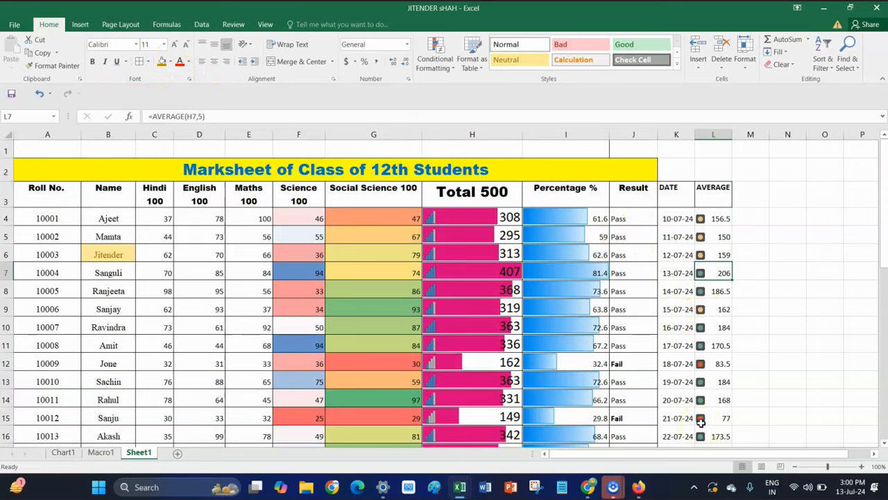
{"action": "left_click", "coordinate": [435, 57]}
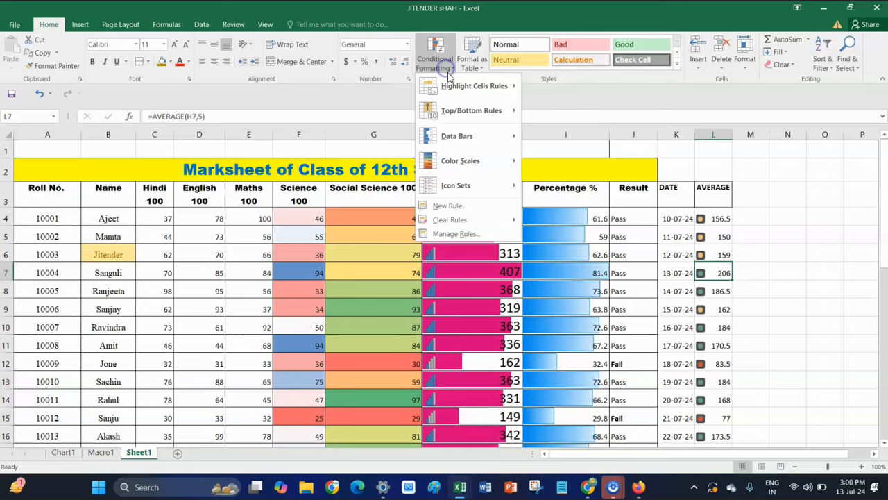
{"action": "mouse_move", "coordinate": [488, 119]}
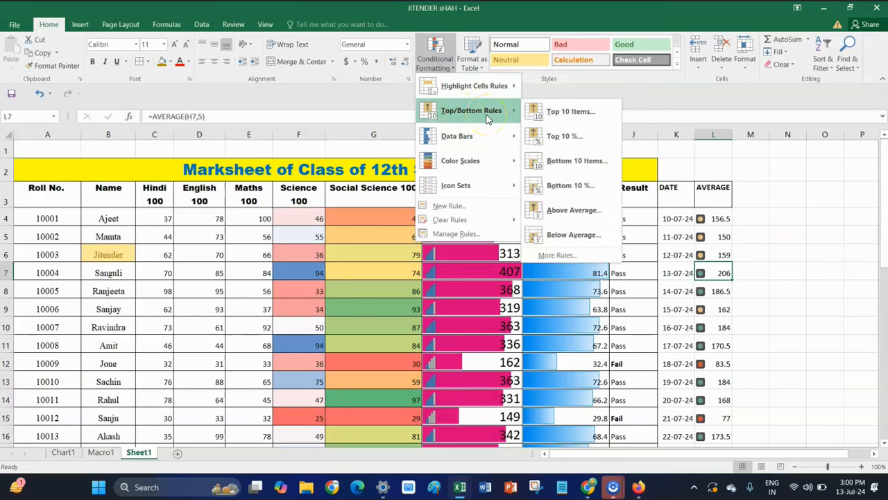
{"action": "mouse_move", "coordinate": [477, 142]}
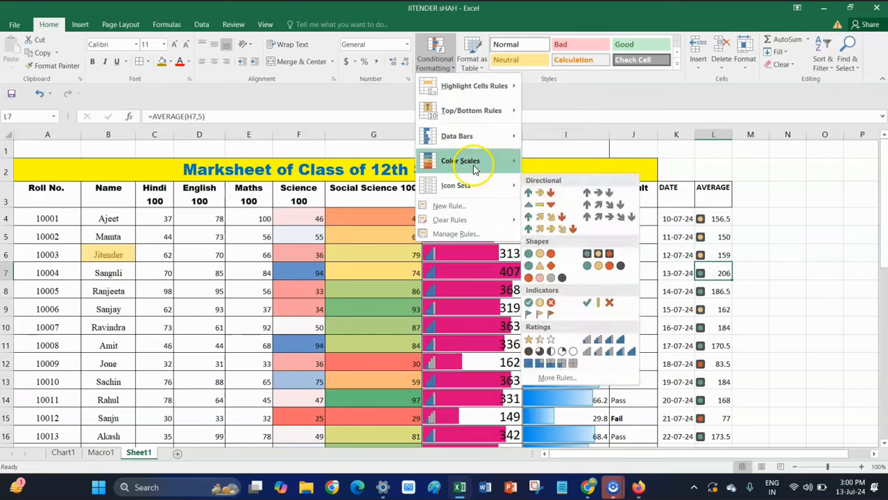
{"action": "mouse_move", "coordinate": [473, 186]}
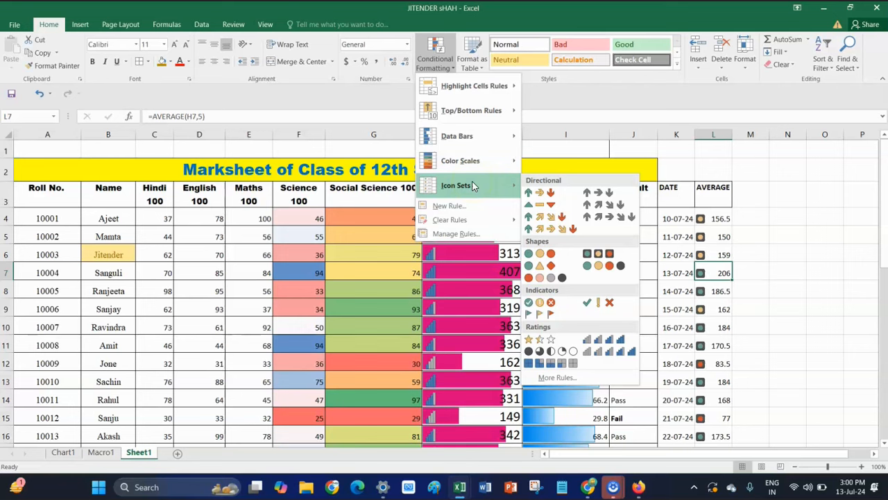
{"action": "mouse_move", "coordinate": [467, 223]}
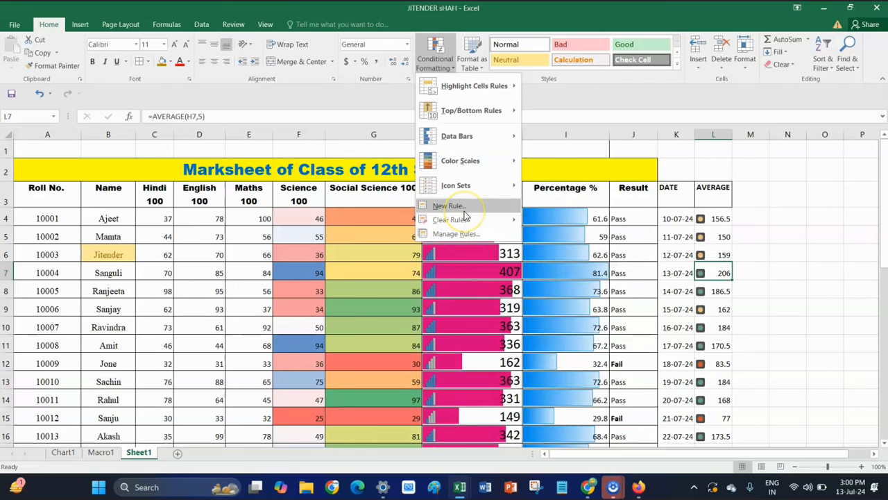
{"action": "left_click", "coordinate": [590, 116]}
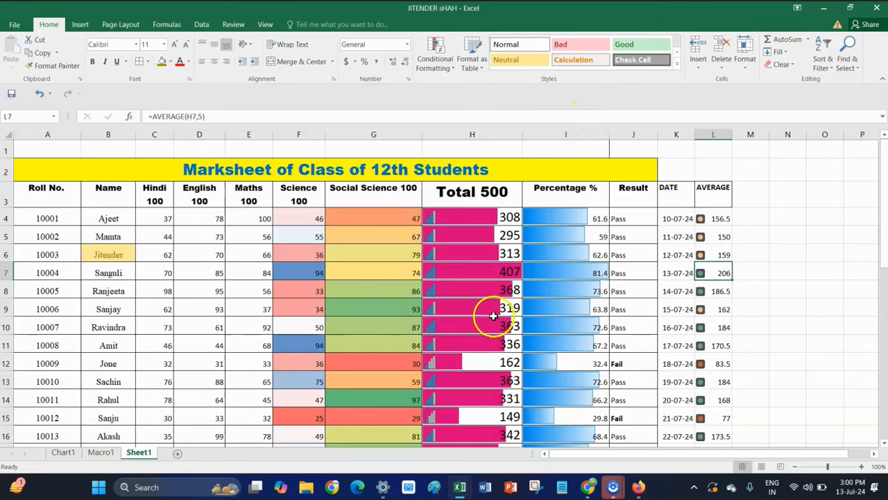